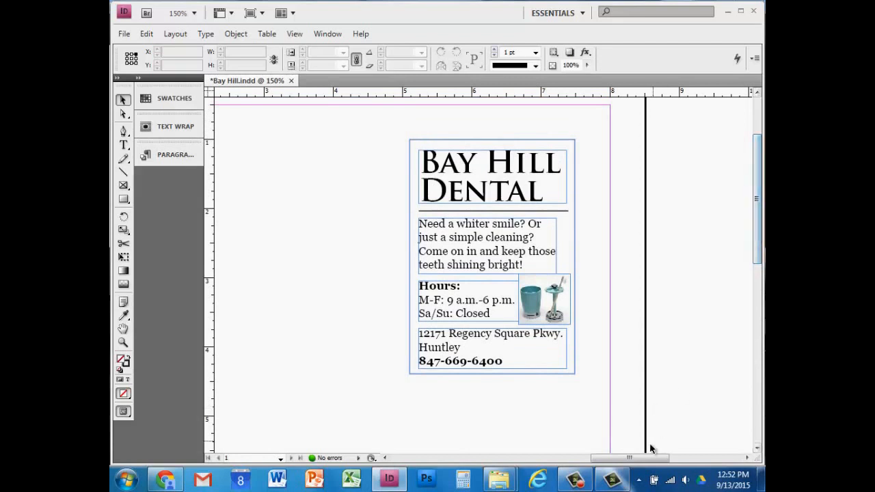
Step: Check the color swatches available in the document
{"action": "left_click_drag", "start_coordinate": [645, 459], "coordinate": [615, 461]}
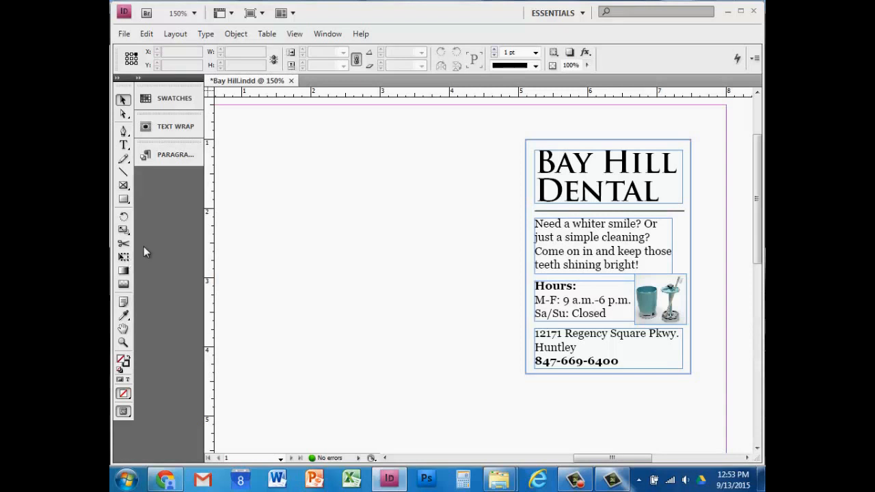
{"action": "left_click", "coordinate": [175, 99]}
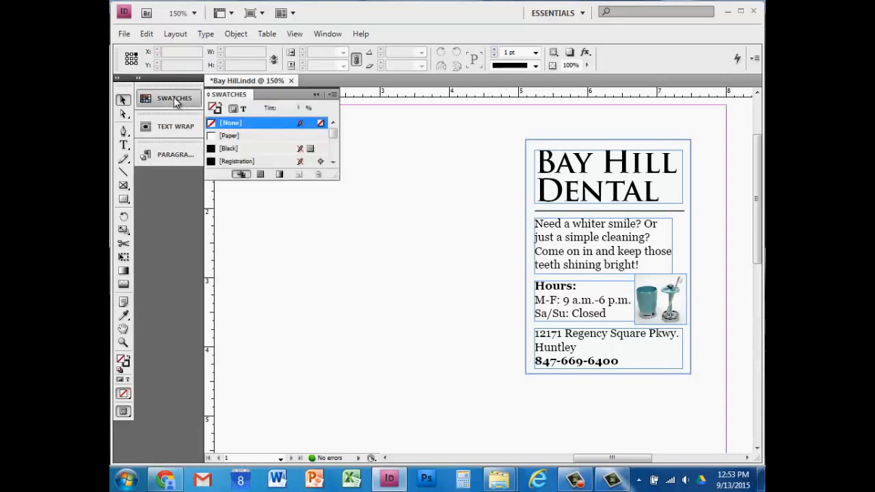
{"action": "left_click", "coordinate": [173, 97]}
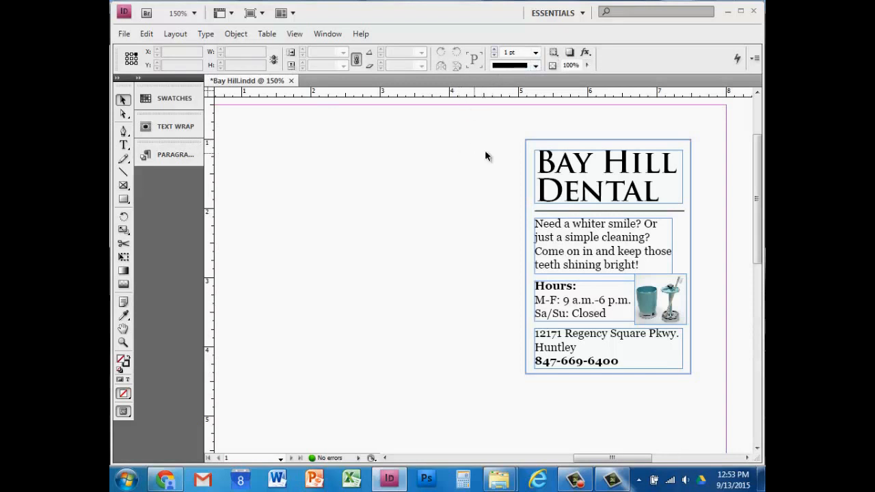
Step: Inspect the dimensions of the ad's outer frame and the font settings of its body text
{"action": "left_click", "coordinate": [550, 142]}
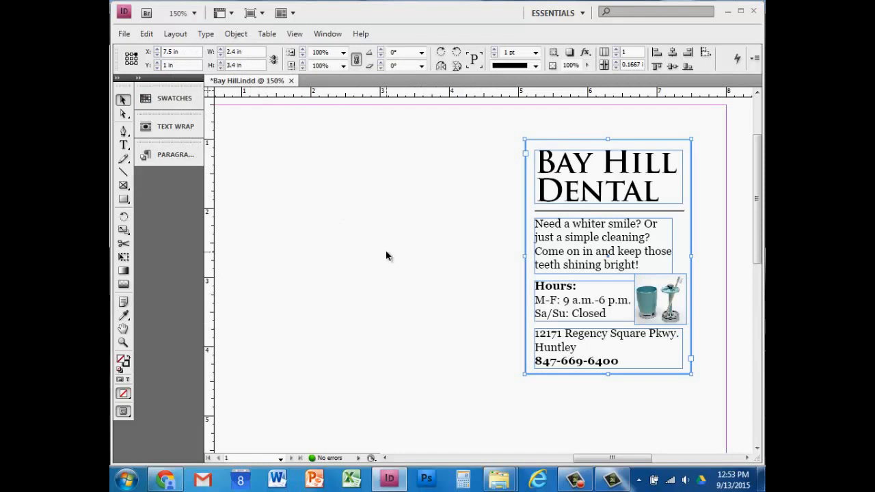
{"action": "left_click", "coordinate": [123, 144]}
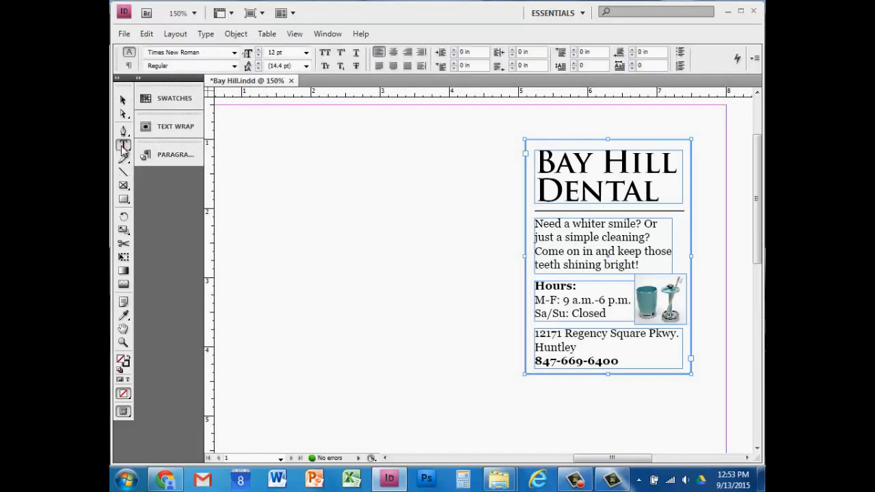
{"action": "left_click", "coordinate": [550, 243]}
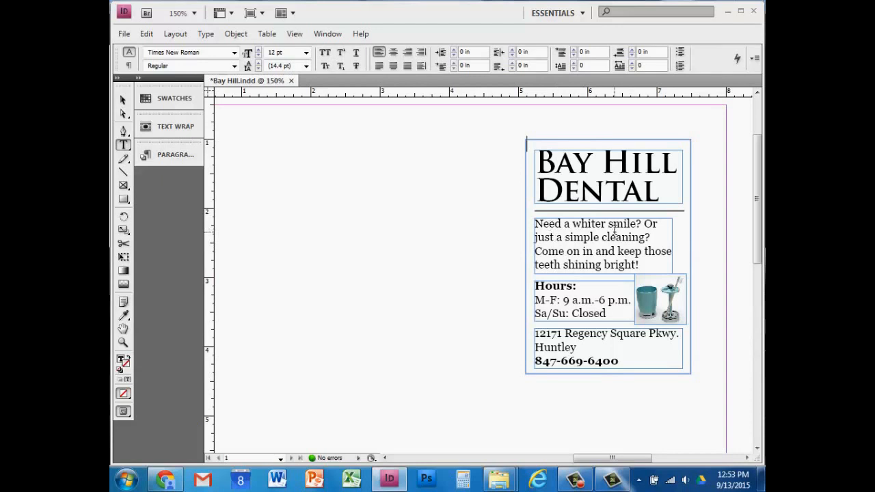
{"action": "key", "text": "Escape"}
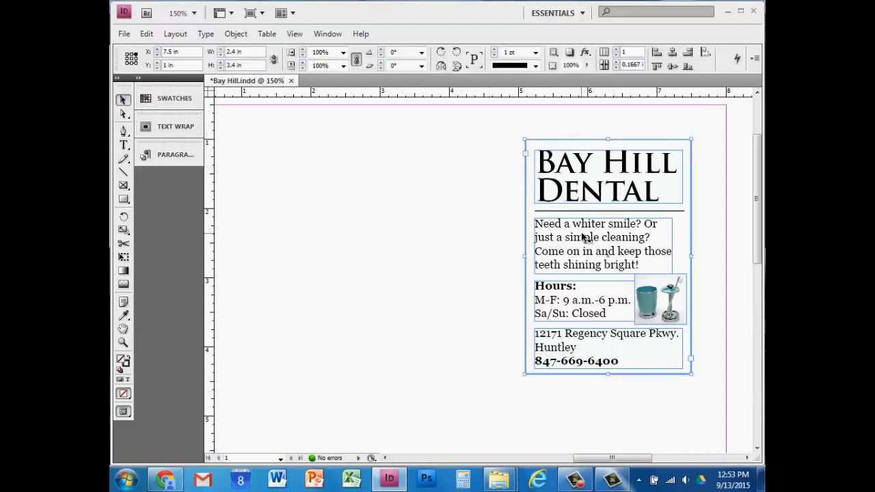
{"action": "left_click", "coordinate": [585, 238]}
{"action": "left_click", "coordinate": [123, 144]}
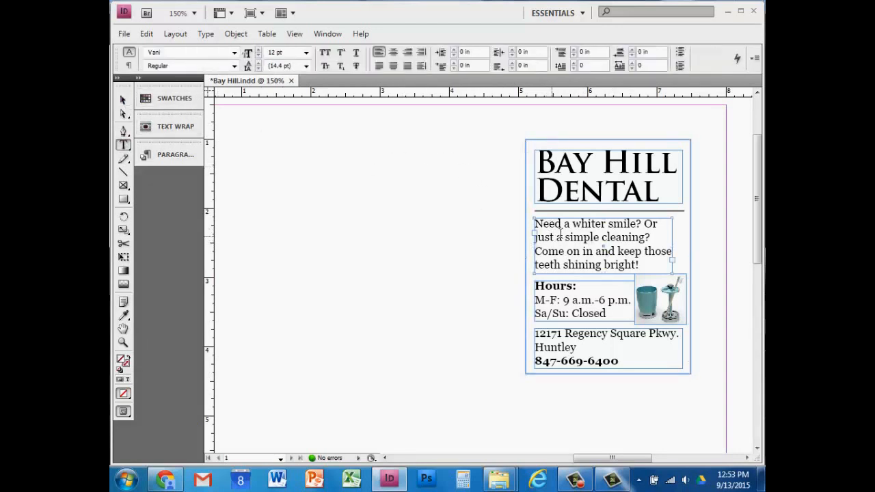
{"action": "left_click_drag", "start_coordinate": [561, 224], "coordinate": [656, 262]}
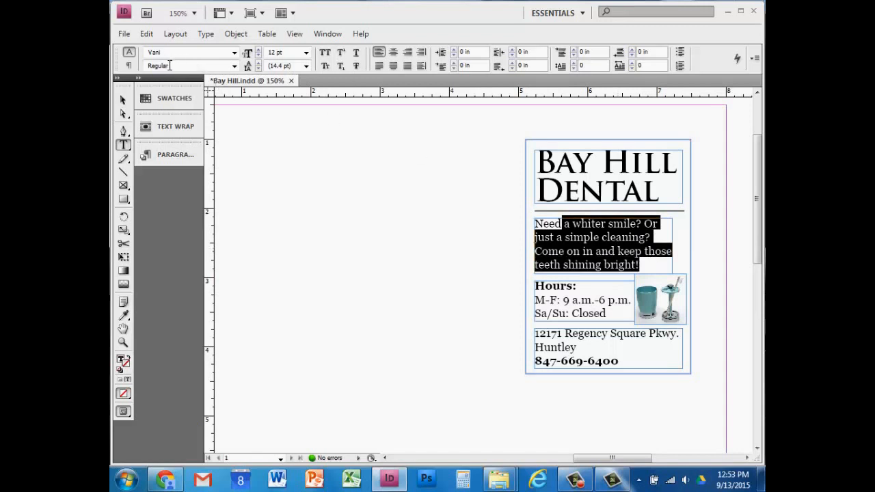
{"action": "left_click", "coordinate": [123, 101]}
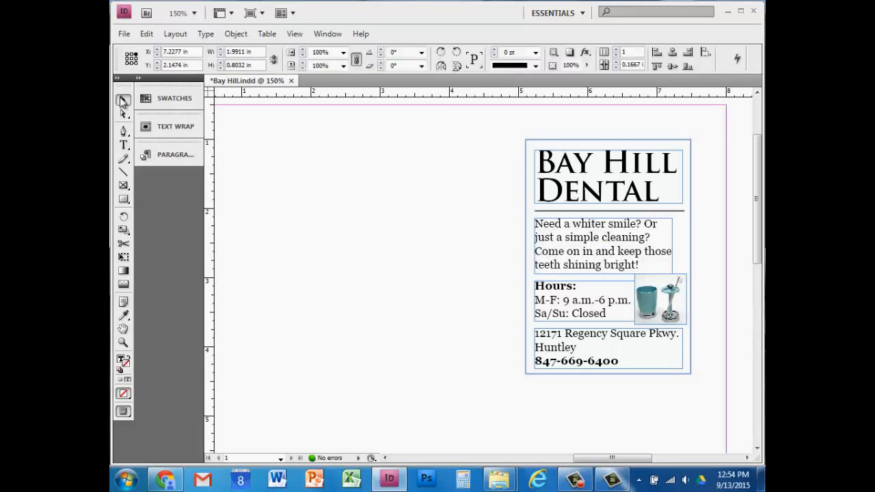
{"action": "left_click", "coordinate": [433, 167]}
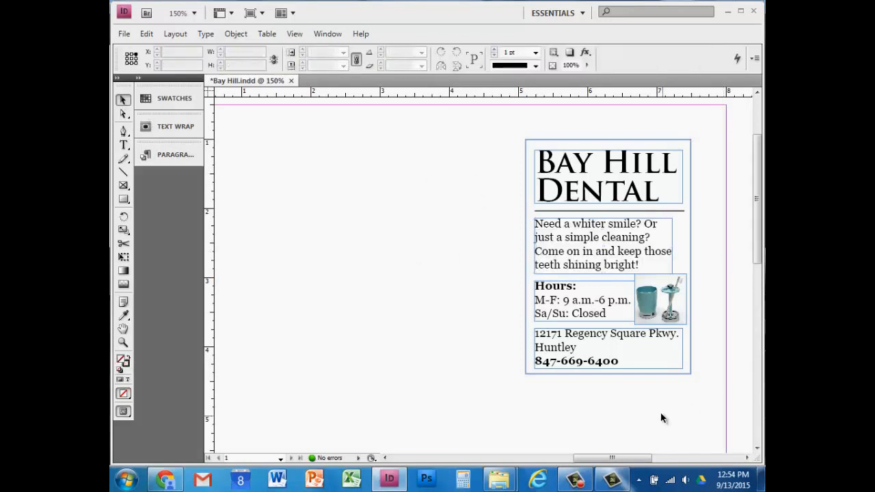
Step: Preview the ad without frame edges and margin guides, and return to the normal view
{"action": "left_click_drag", "start_coordinate": [636, 458], "coordinate": [646, 463]}
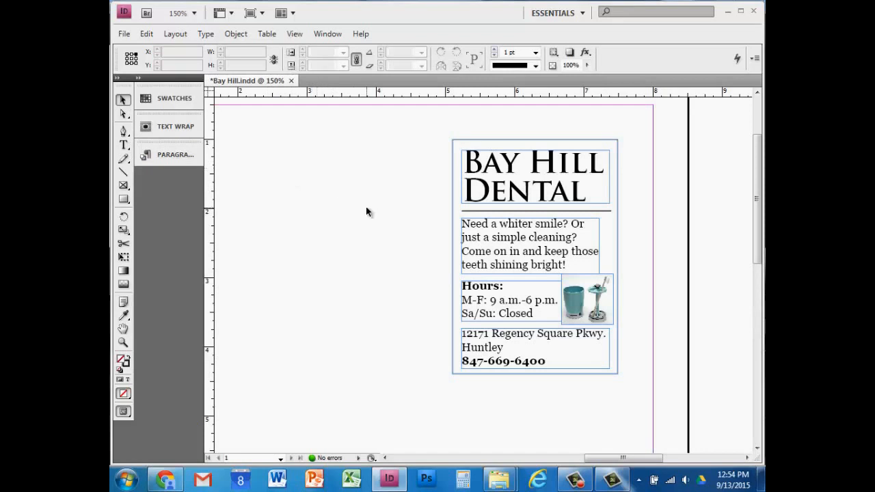
{"action": "key", "text": "w"}
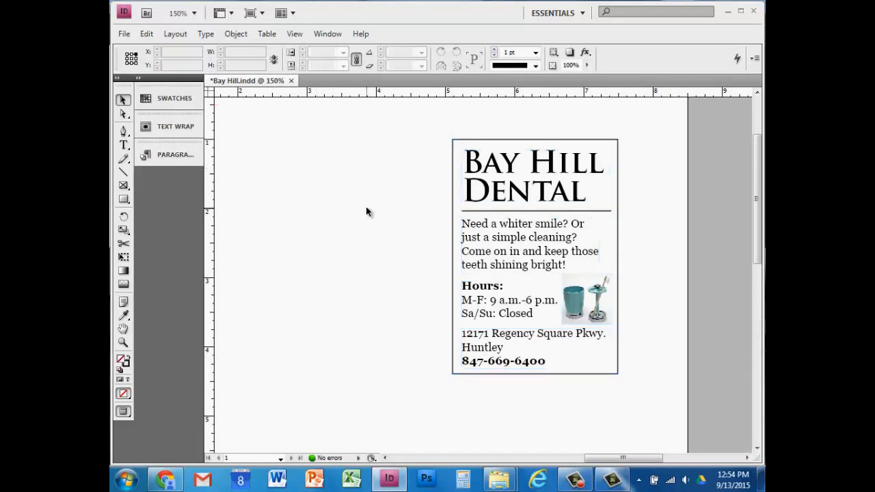
{"action": "key", "text": "w"}
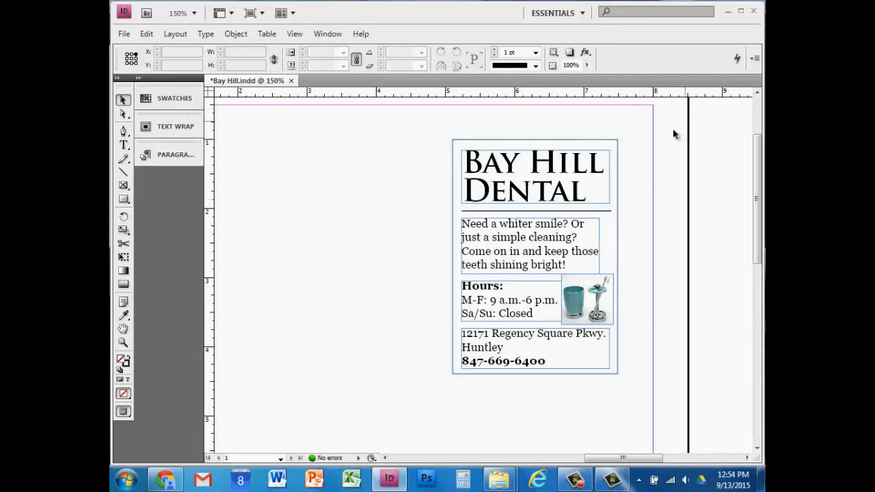
{"action": "key", "text": "w"}
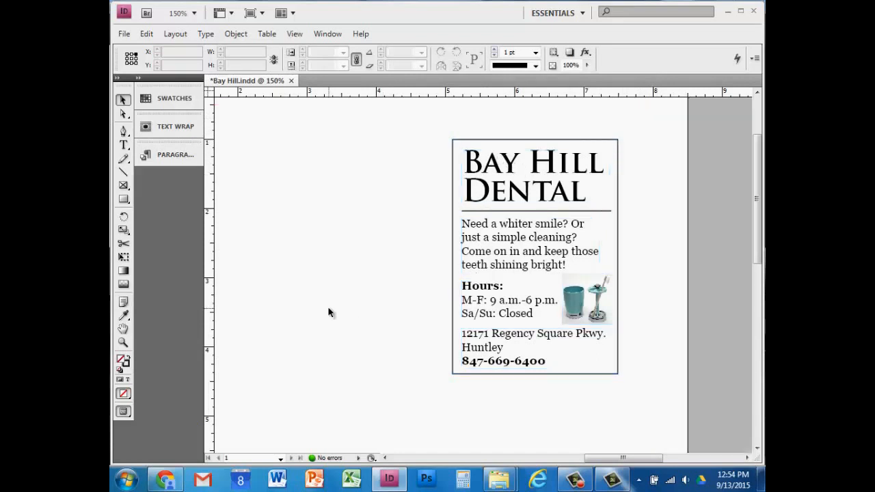
{"action": "key", "text": "w"}
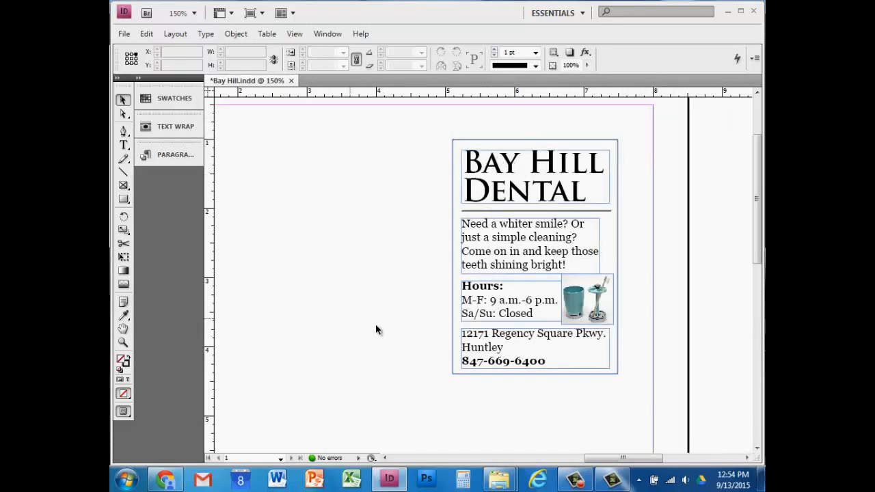
Step: Draw an empty rectangle about 2.55 in wide and 3.57 in high in the blank area beside the ad
{"action": "mouse_move", "coordinate": [643, 460]}
{"action": "left_mouse_down"}
{"action": "mouse_move", "coordinate": [620, 460]}
{"action": "mouse_move", "coordinate": [627, 460]}
{"action": "left_mouse_up"}
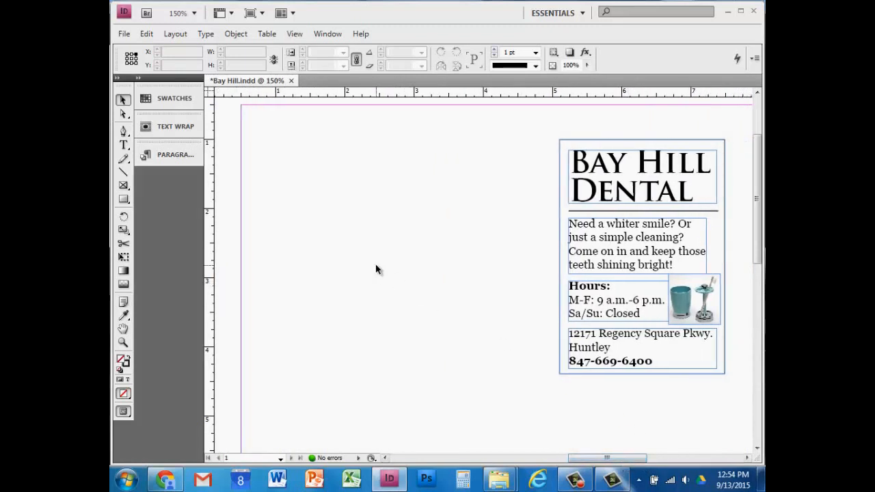
{"action": "left_click", "coordinate": [123, 200]}
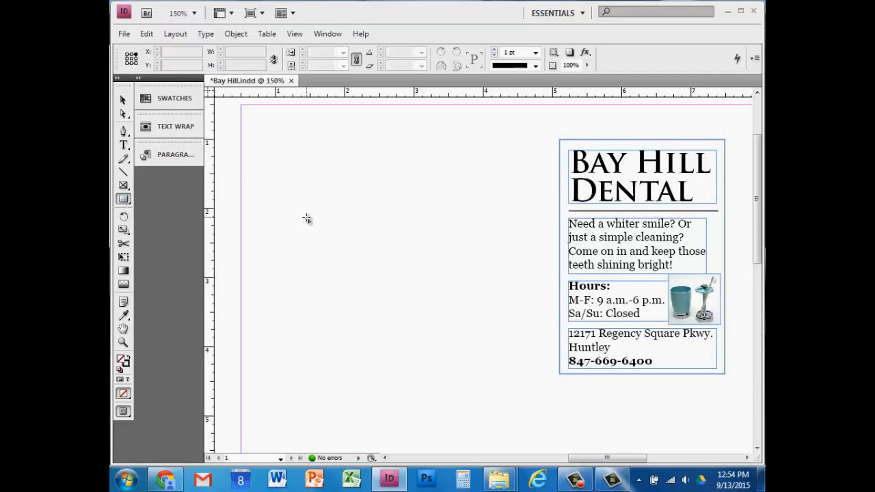
{"action": "left_click_drag", "start_coordinate": [271, 128], "coordinate": [448, 374]}
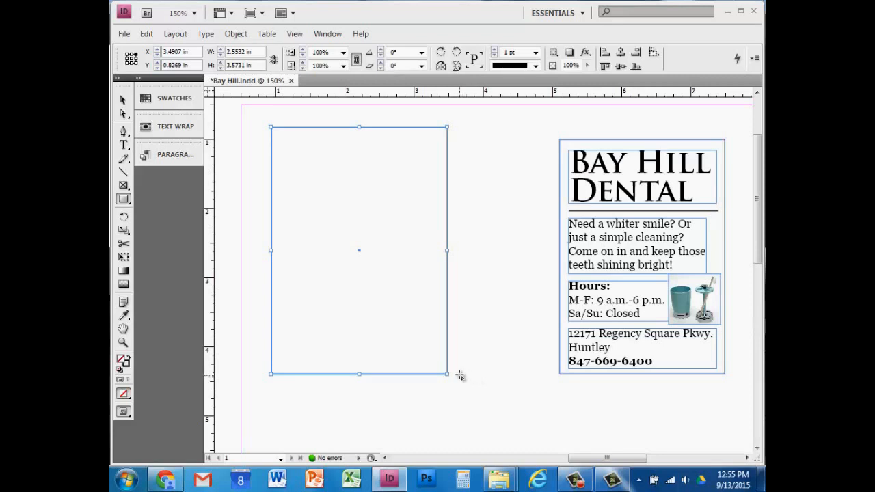
{"action": "left_click", "coordinate": [123, 99]}
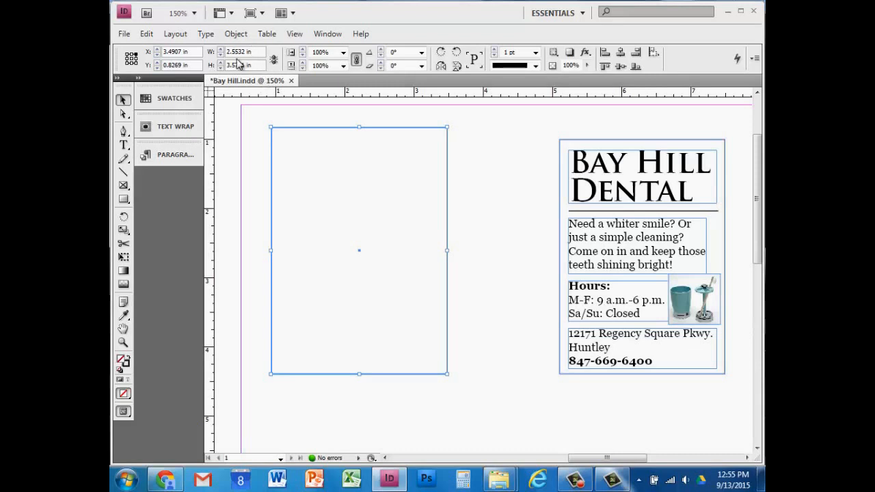
Step: Set the horizontal and vertical ruler units to picas and open the rectangle's width for editing
{"action": "left_click", "coordinate": [146, 37]}
{"action": "mouse_move", "coordinate": [244, 460]}
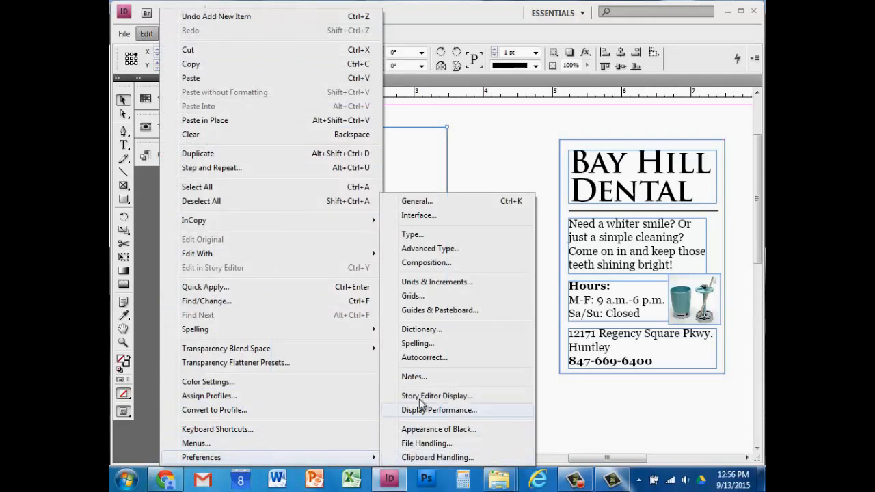
{"action": "left_click", "coordinate": [420, 282]}
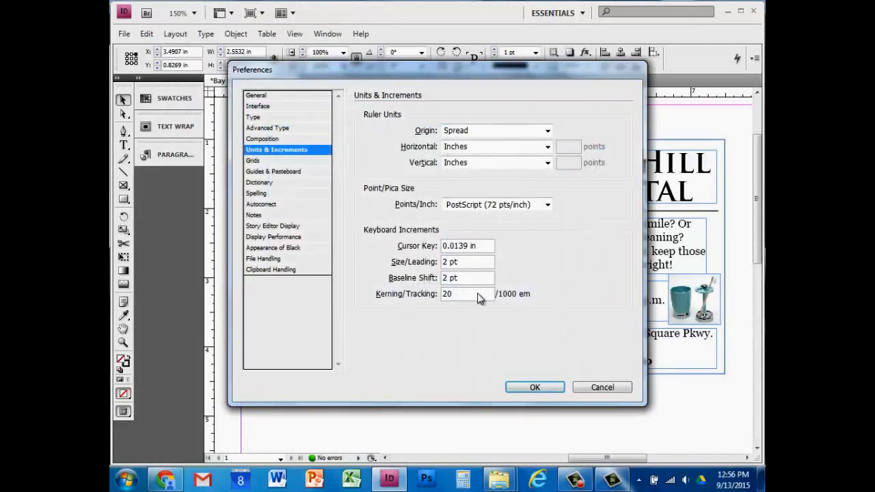
{"action": "left_click", "coordinate": [482, 147]}
{"action": "left_click", "coordinate": [476, 170]}
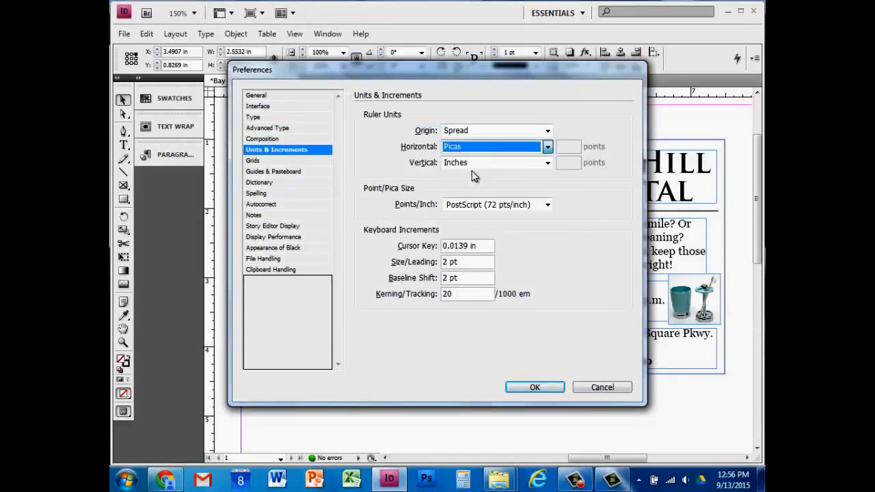
{"action": "left_click", "coordinate": [474, 164]}
{"action": "left_click", "coordinate": [475, 188]}
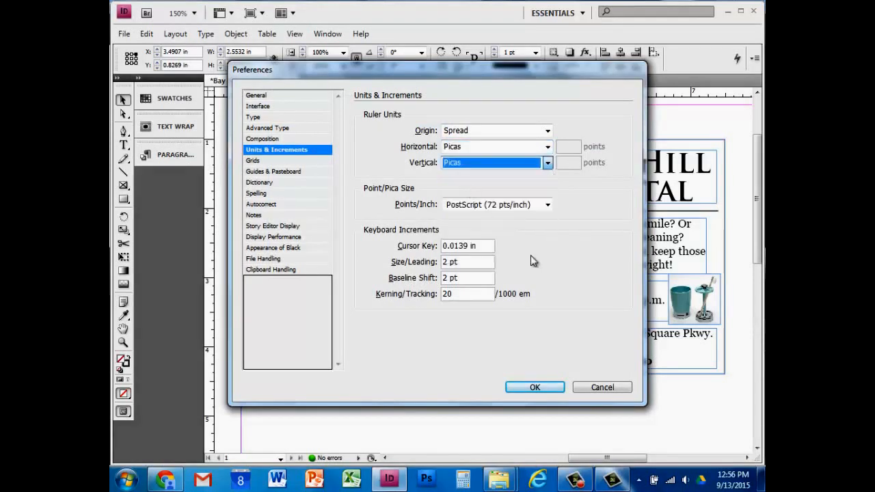
{"action": "left_click", "coordinate": [539, 389]}
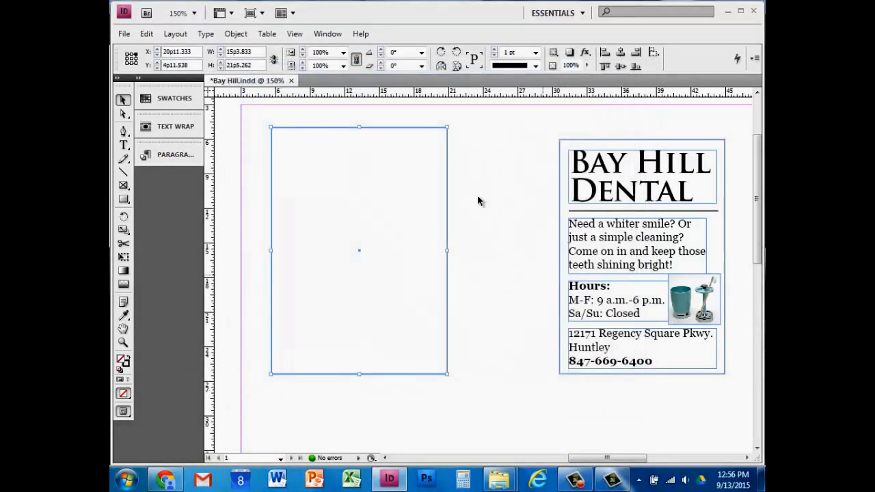
{"action": "double_click", "coordinate": [245, 51]}
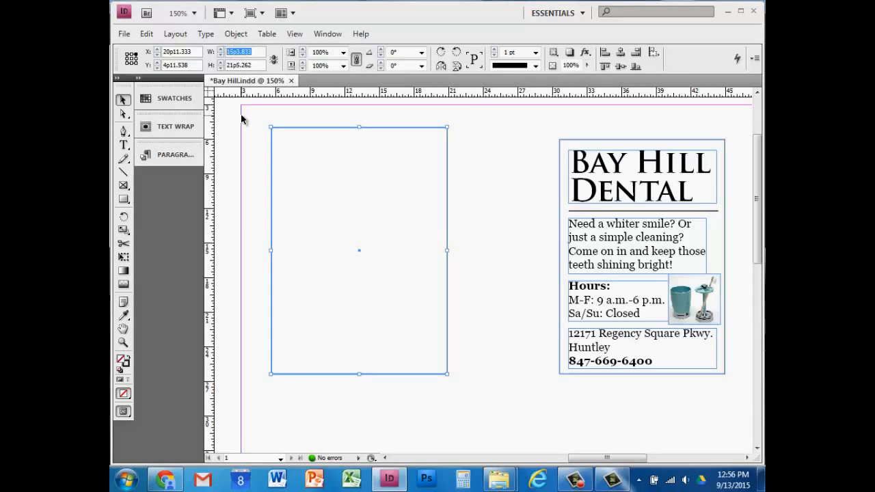
Step: Set the horizontal and vertical ruler units back to inches
{"action": "left_click", "coordinate": [146, 36]}
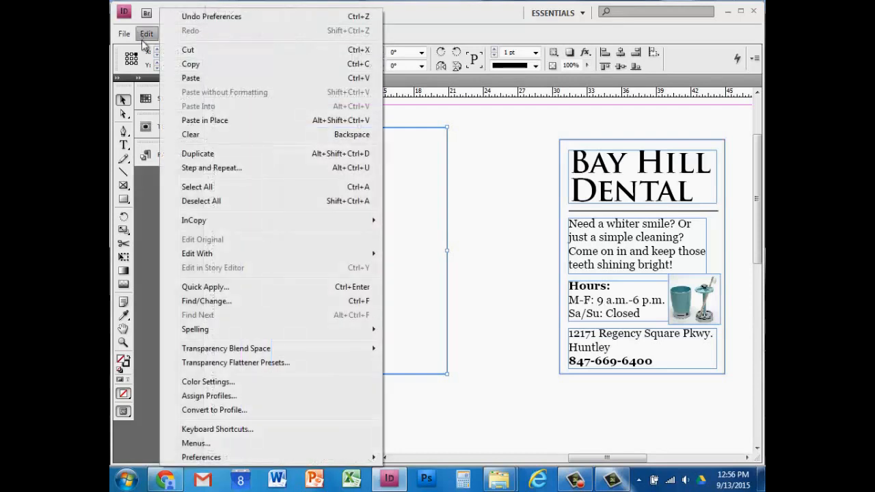
{"action": "mouse_move", "coordinate": [205, 458]}
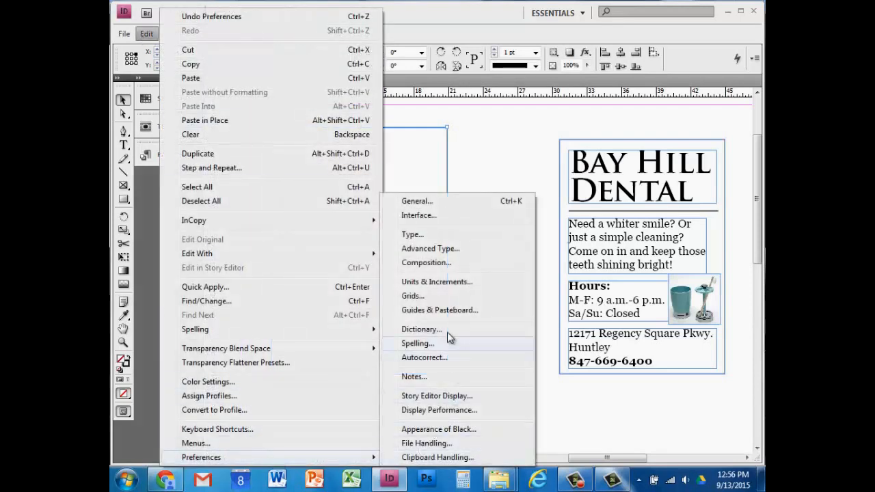
{"action": "left_click", "coordinate": [432, 281]}
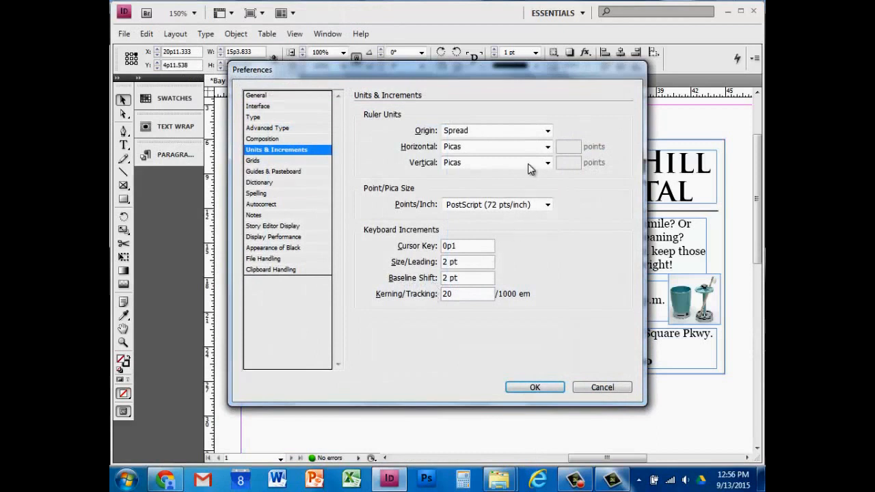
{"action": "left_click", "coordinate": [547, 147]}
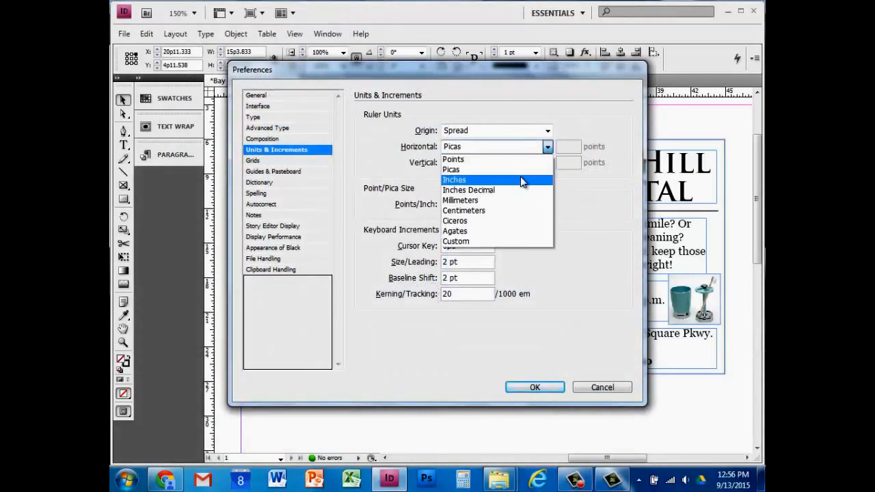
{"action": "left_click", "coordinate": [521, 181]}
{"action": "left_click", "coordinate": [547, 163]}
{"action": "left_click", "coordinate": [527, 197]}
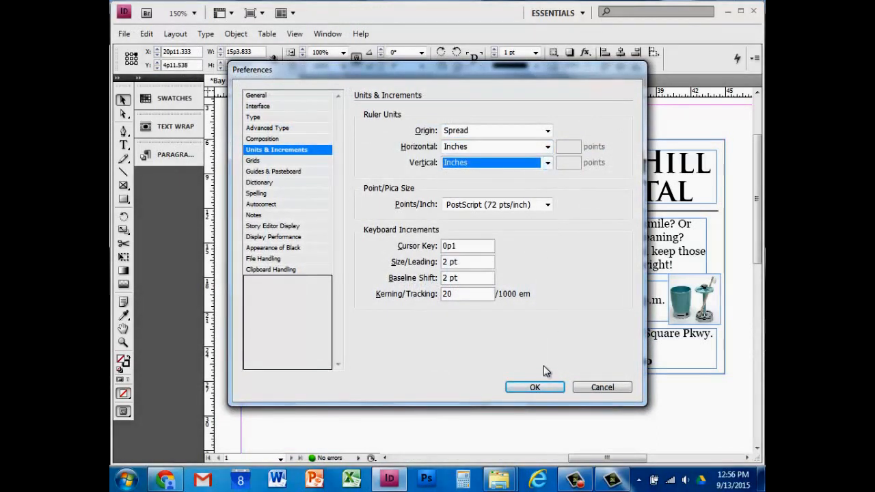
{"action": "left_click", "coordinate": [541, 388]}
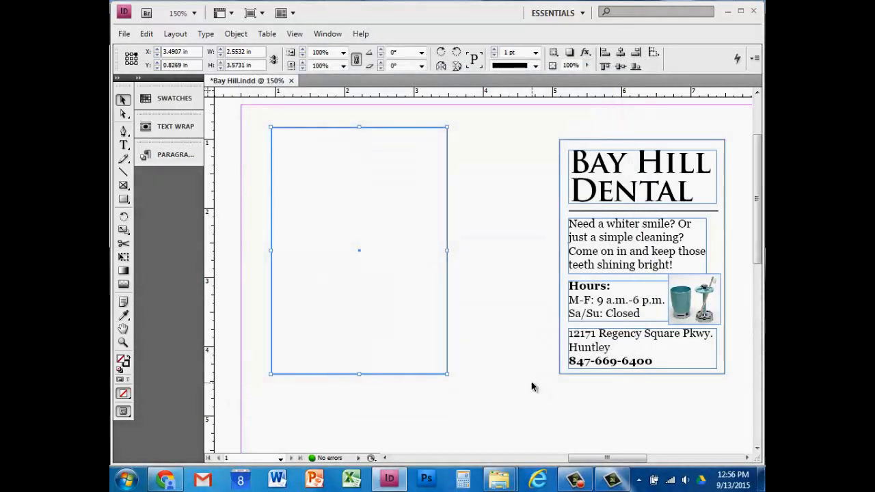
Step: Set the empty rectangle's width to 2.4 in and its height to 3.4 in
{"action": "left_click", "coordinate": [460, 190]}
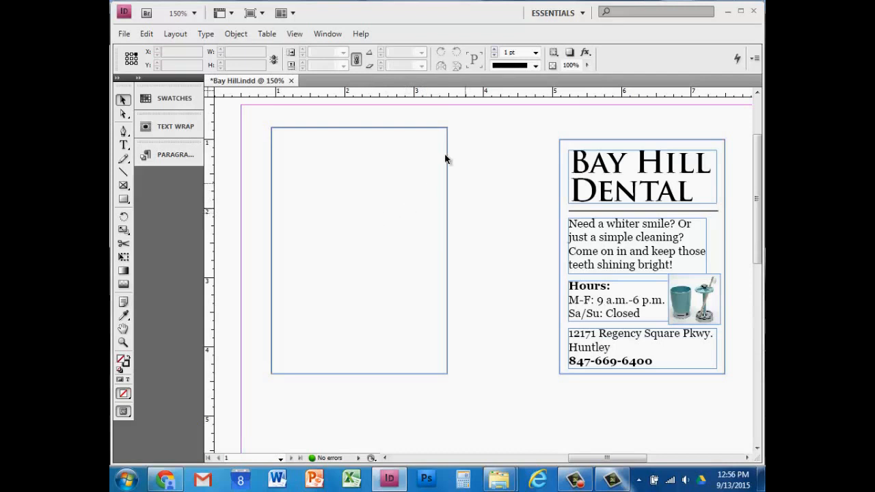
{"action": "left_click", "coordinate": [436, 128]}
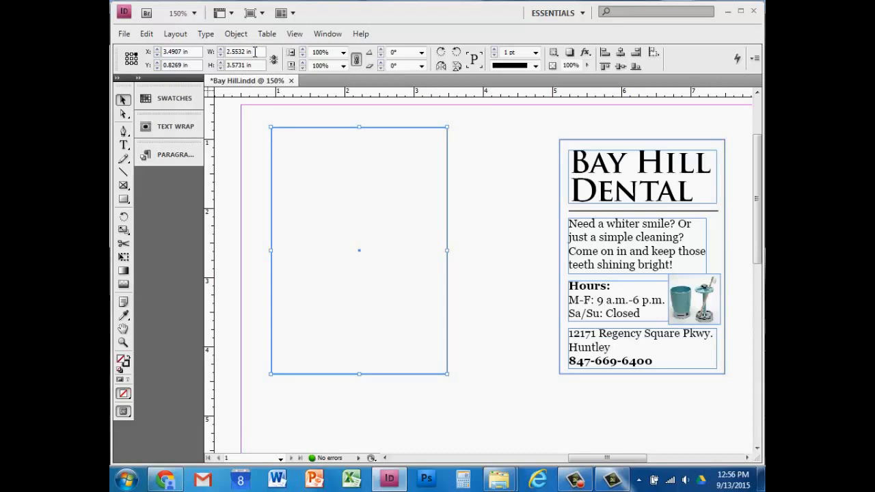
{"action": "left_click_drag", "start_coordinate": [254, 51], "coordinate": [205, 53]}
{"action": "type", "text": "2.4"}
{"action": "key", "text": "Return"}
{"action": "left_click_drag", "start_coordinate": [255, 65], "coordinate": [196, 66]}
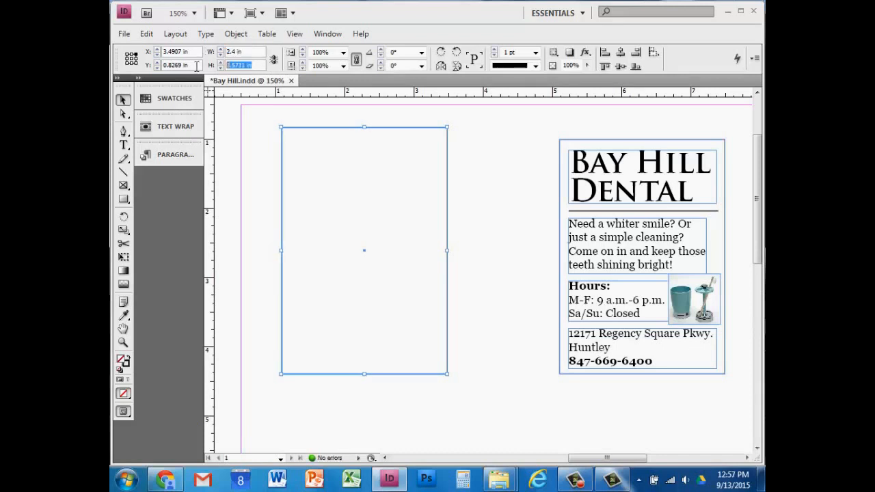
{"action": "type", "text": "3.4"}
{"action": "key", "text": "Return"}
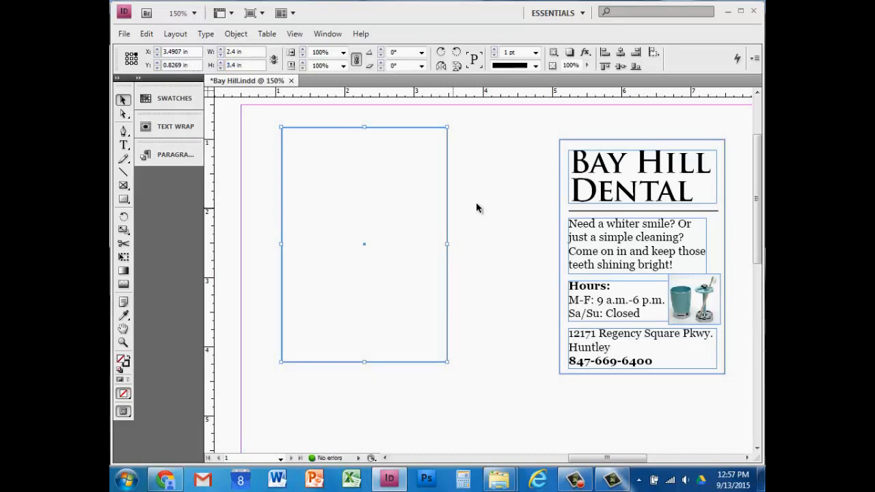
{"action": "left_click", "coordinate": [478, 209]}
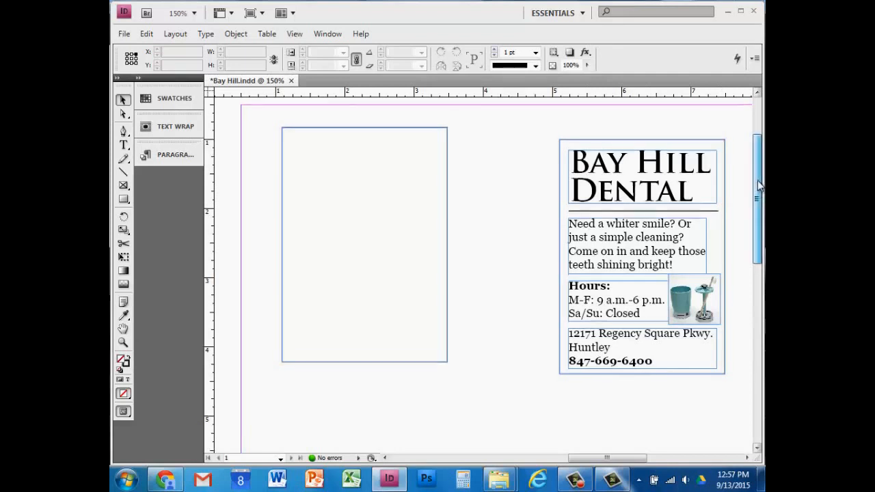
Step: Enter the text "Bay Hill Dental" directly inside the empty rectangle
{"action": "left_click_drag", "start_coordinate": [758, 184], "coordinate": [758, 222]}
{"action": "scroll", "coordinate": [497, 273], "scroll_direction": "up", "scroll_amount": 3}
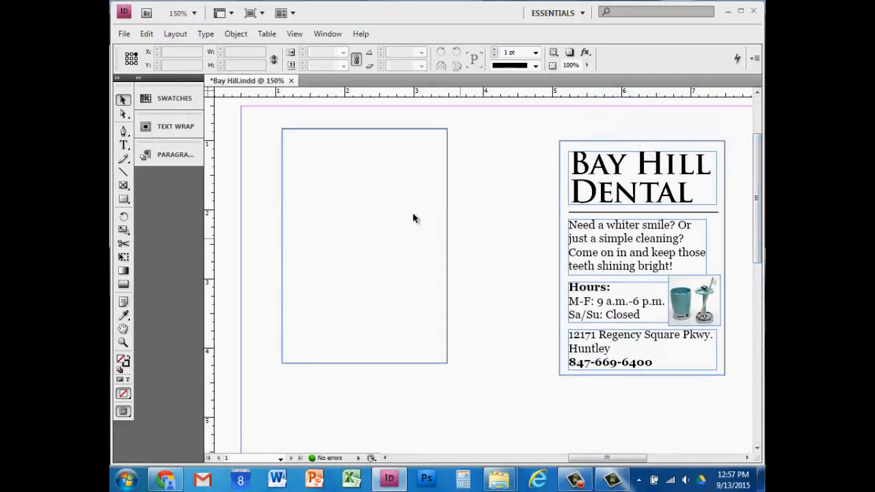
{"action": "left_click", "coordinate": [124, 146]}
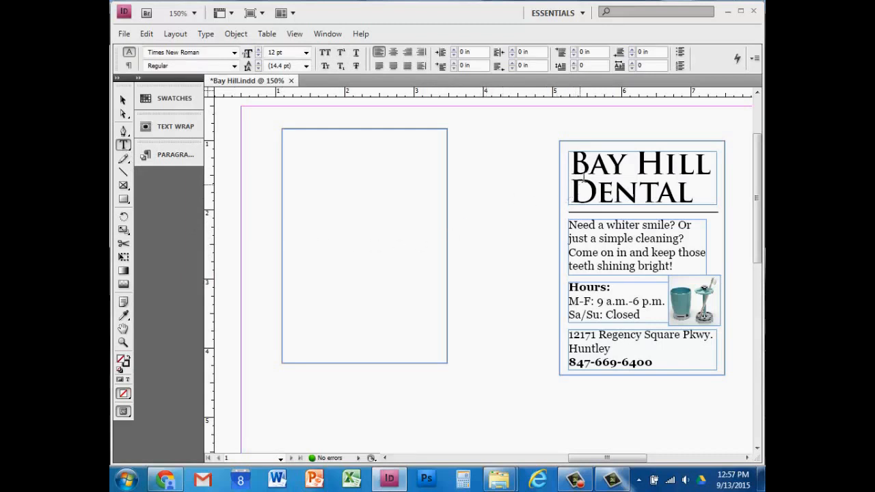
{"action": "left_click", "coordinate": [287, 134]}
{"action": "left_click", "coordinate": [341, 165]}
{"action": "type", "text": "B"}
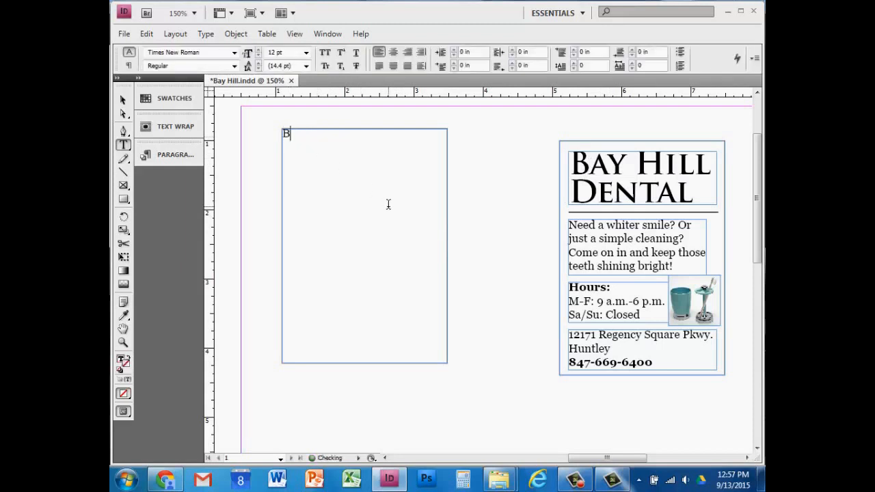
{"action": "type", "text": "ay Hill Dental"}
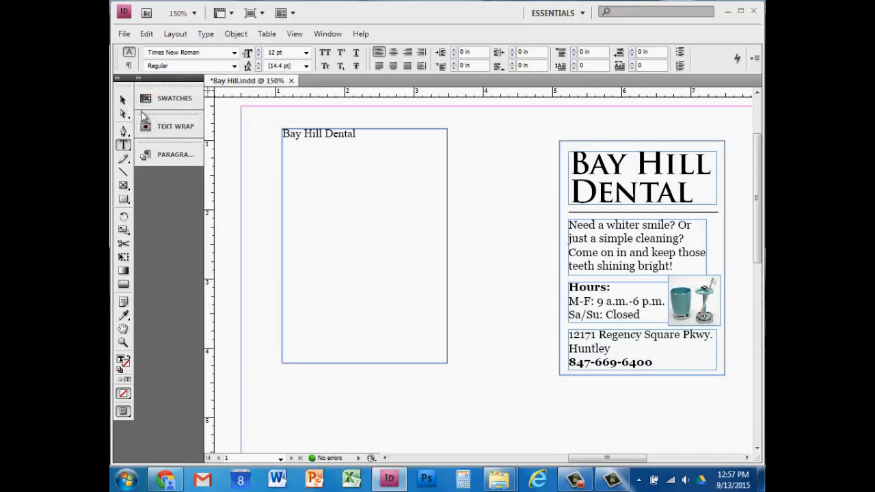
Step: Move the rectangle slightly right and down, and delete the "Bay Hill Dental" text inside it
{"action": "left_click", "coordinate": [123, 100]}
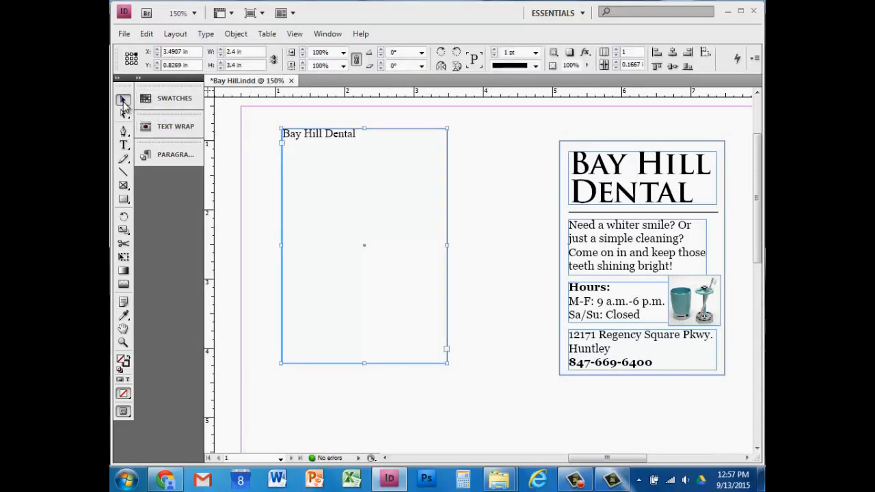
{"action": "left_click_drag", "start_coordinate": [303, 134], "coordinate": [330, 139]}
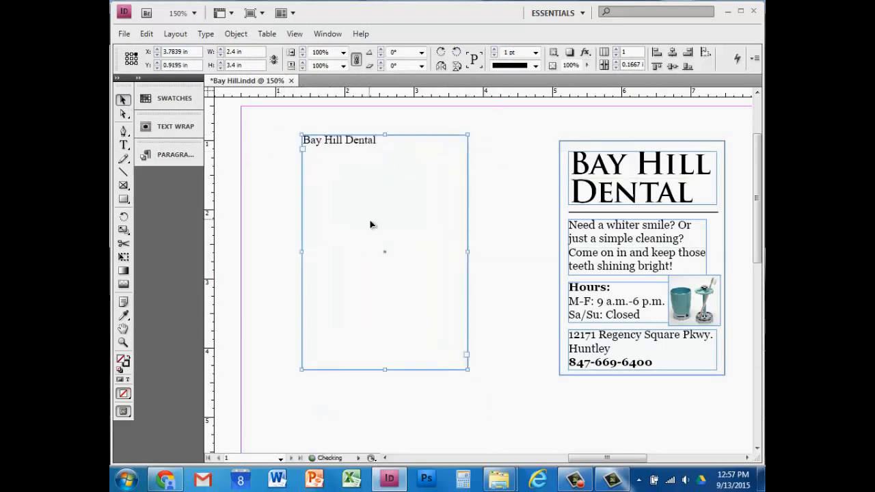
{"action": "left_click", "coordinate": [124, 145]}
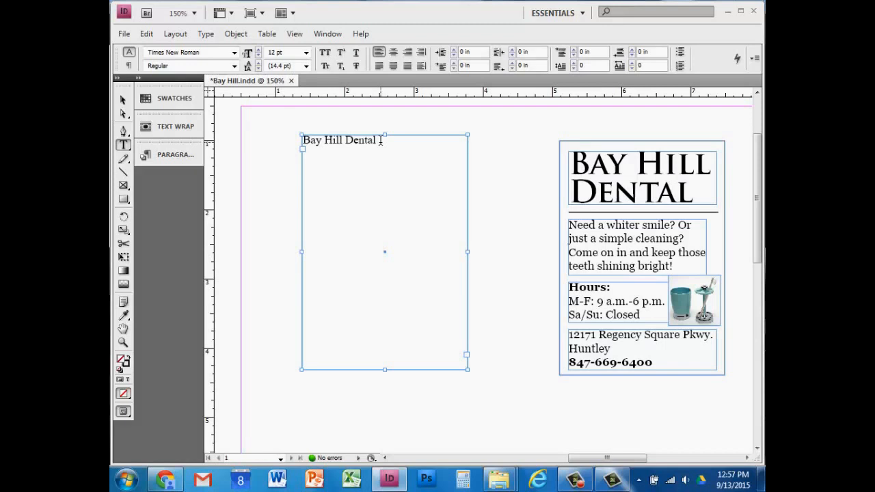
{"action": "left_click_drag", "start_coordinate": [381, 140], "coordinate": [289, 142]}
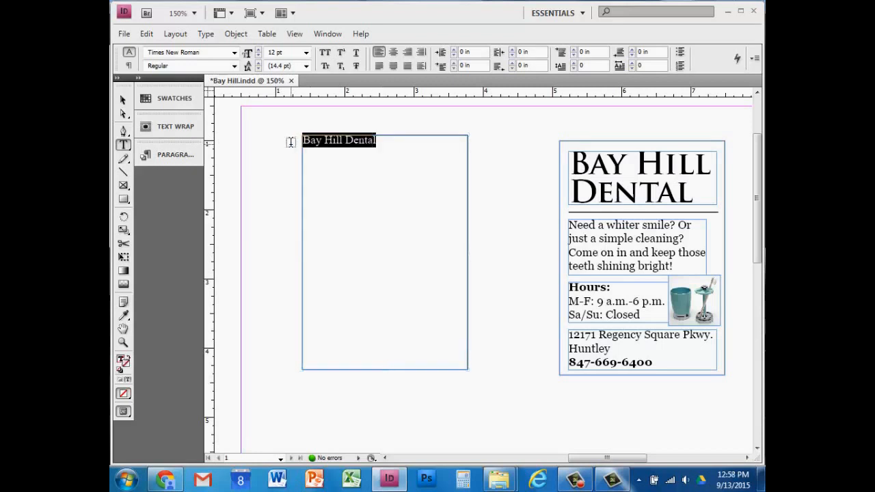
{"action": "key", "text": "Delete"}
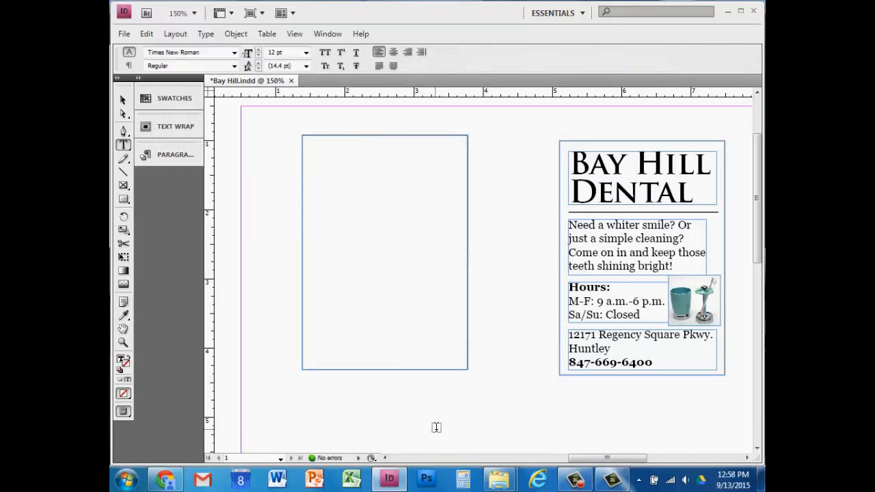
Step: Draw a separate text frame, nearly as wide as the rectangle, in the blank area below it and enter "Bay Hill Dental"
{"action": "scroll", "coordinate": [483, 380], "scroll_direction": "down", "scroll_amount": 3}
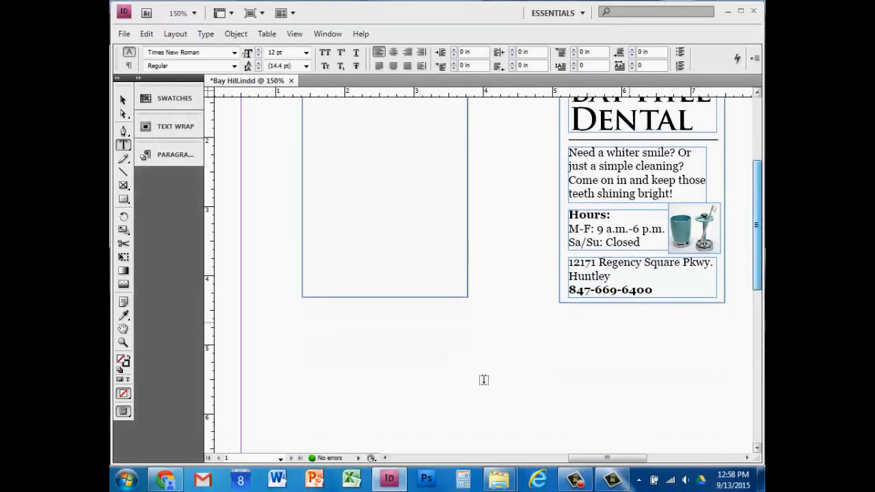
{"action": "left_click_drag", "start_coordinate": [318, 326], "coordinate": [508, 413]}
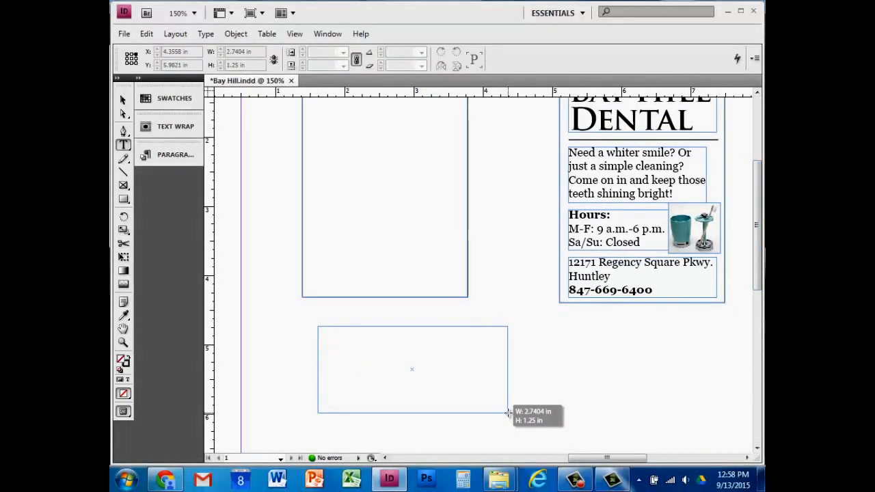
{"action": "left_click_drag", "start_coordinate": [508, 413], "coordinate": [481, 410]}
{"action": "type", "text": "Ba"}
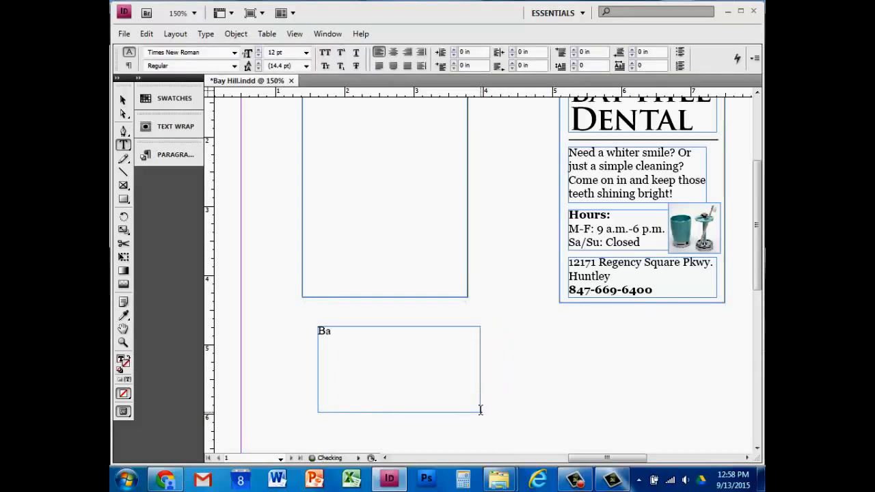
{"action": "type", "text": "y Hill Dental"}
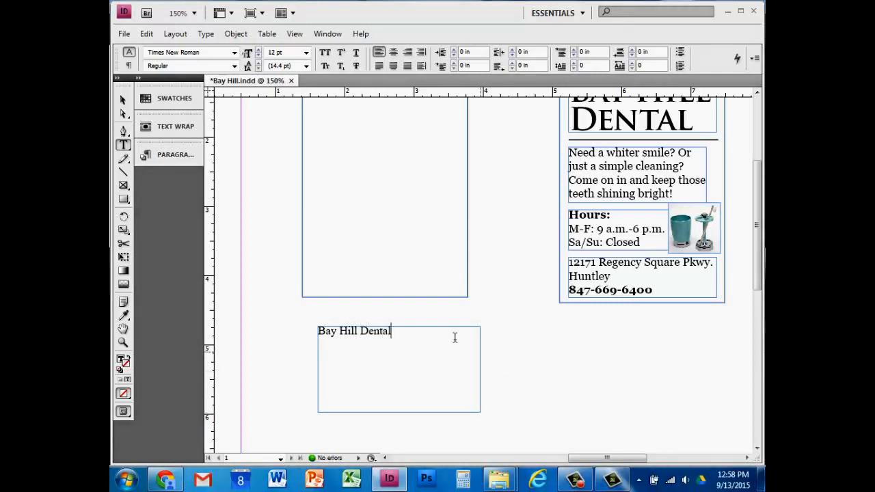
Step: Set the font of the new "Bay Hill Dental" headline to Trajan Pro
{"action": "left_click_drag", "start_coordinate": [394, 331], "coordinate": [303, 333]}
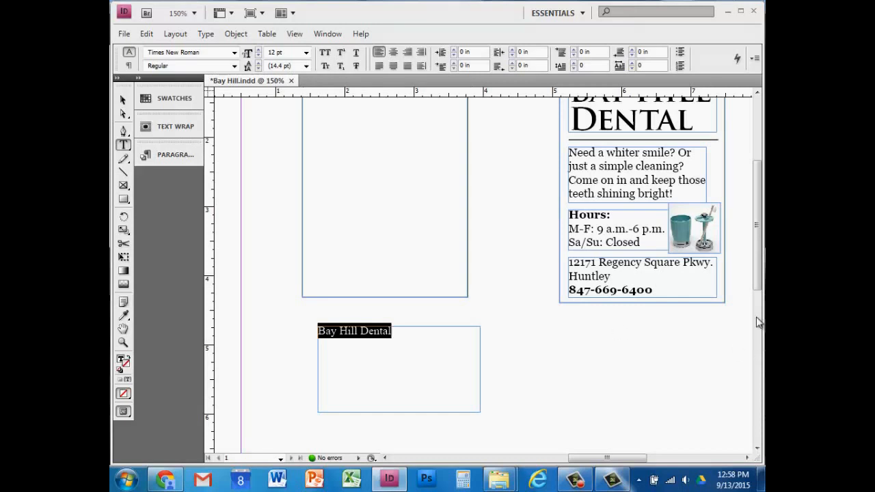
{"action": "left_click_drag", "start_coordinate": [758, 284], "coordinate": [759, 274]}
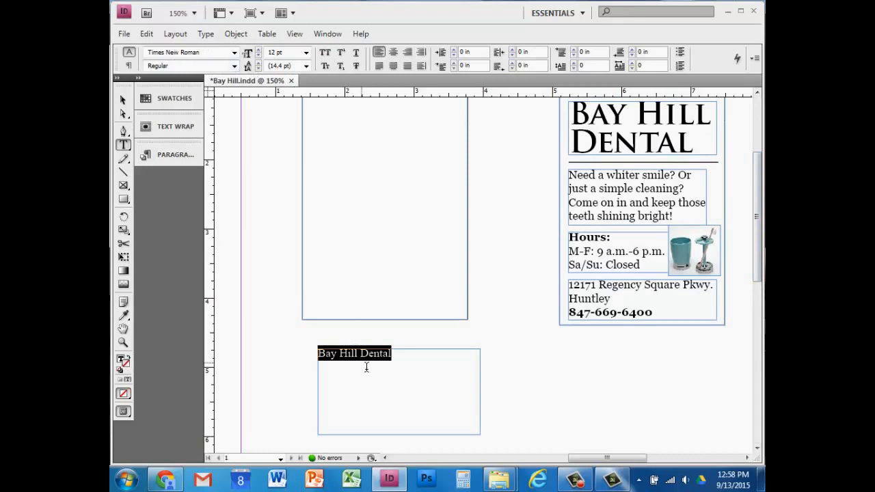
{"action": "left_click_drag", "start_coordinate": [394, 353], "coordinate": [309, 353]}
{"action": "left_click", "coordinate": [235, 53]}
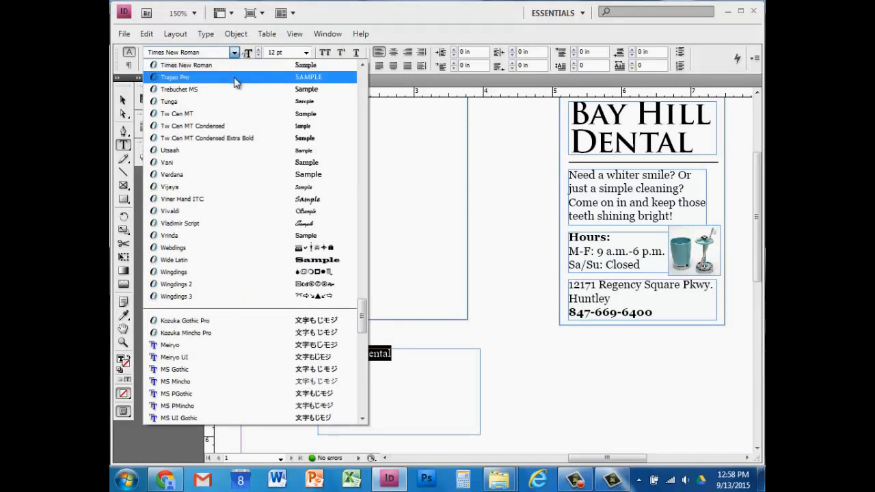
{"action": "left_click", "coordinate": [208, 63]}
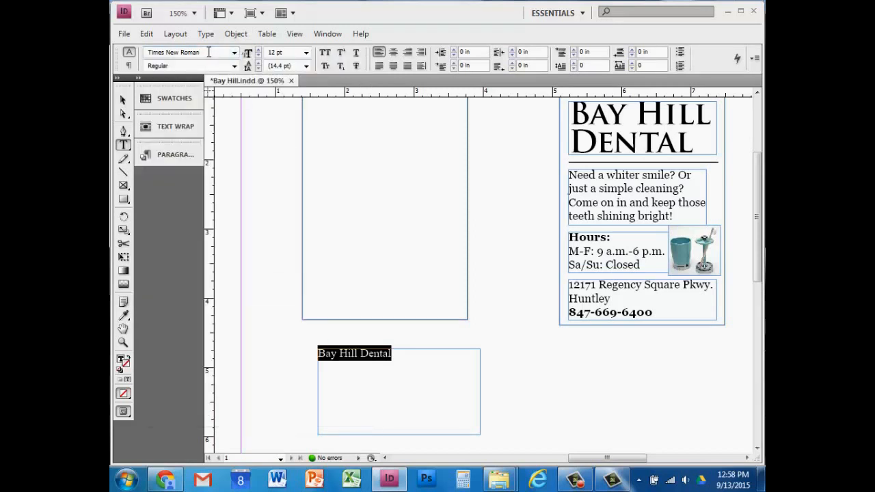
{"action": "left_click", "coordinate": [234, 53]}
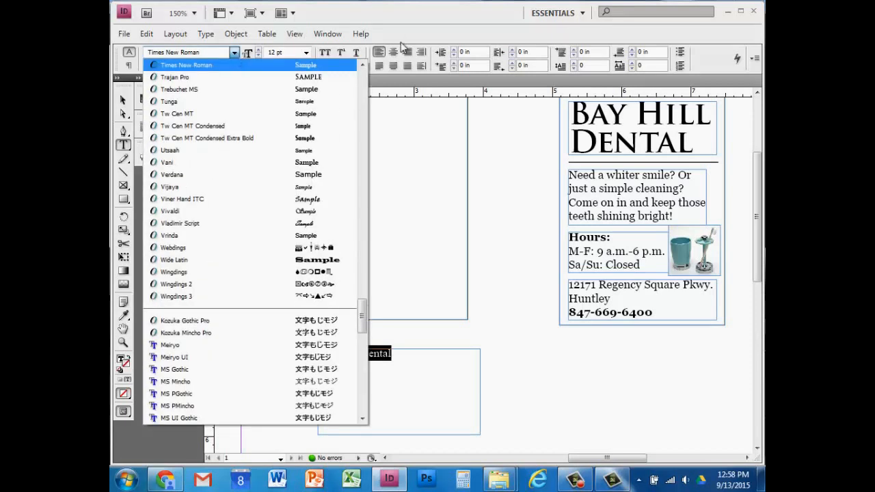
{"action": "mouse_move", "coordinate": [362, 315]}
{"action": "left_mouse_down"}
{"action": "mouse_move", "coordinate": [363, 276]}
{"action": "mouse_move", "coordinate": [363, 308]}
{"action": "left_mouse_up"}
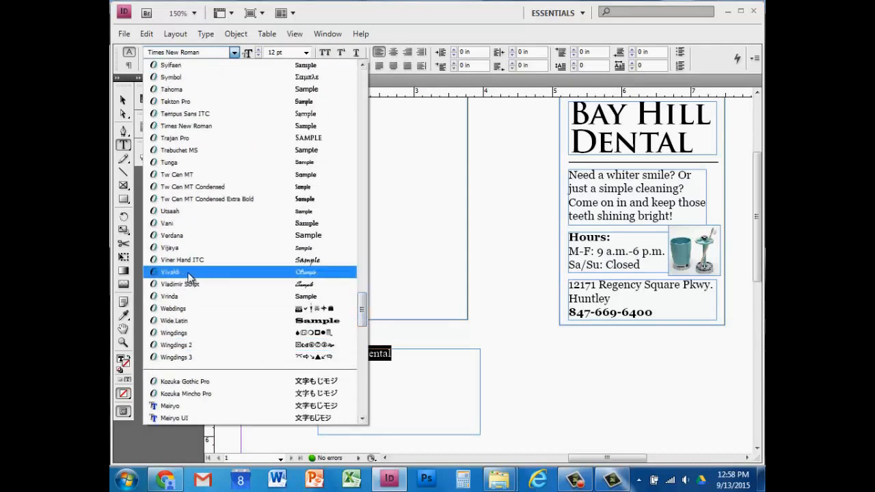
{"action": "type", "text": "al"}
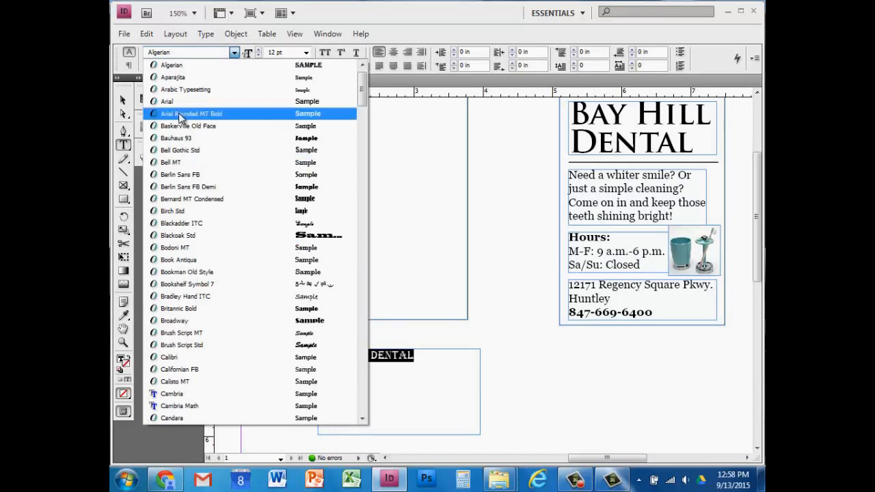
{"action": "type", "text": "te"}
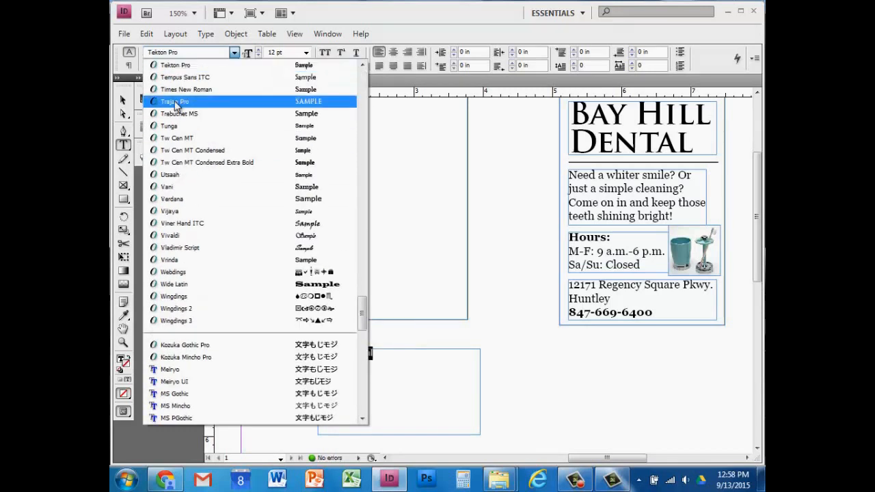
{"action": "left_click", "coordinate": [175, 103]}
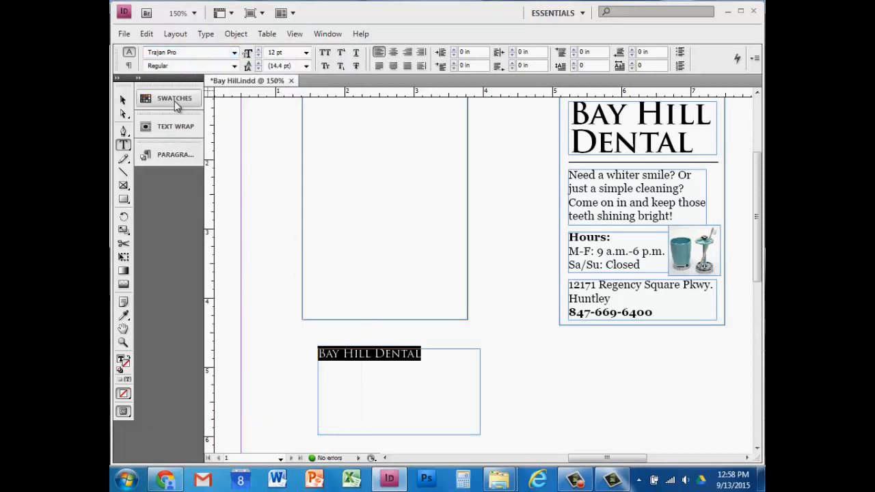
Step: Set the new headline's style to Bold and its font size to 32 pt
{"action": "left_click", "coordinate": [234, 66]}
{"action": "left_click", "coordinate": [231, 90]}
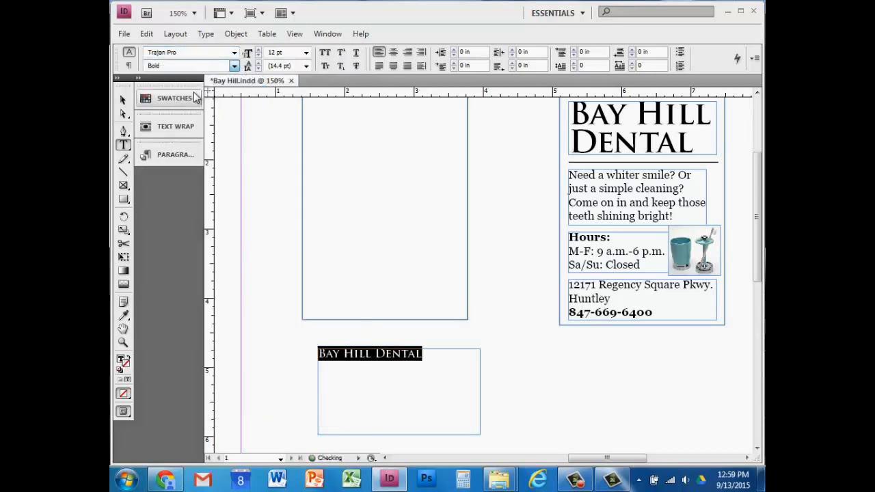
{"action": "double_click", "coordinate": [292, 53]}
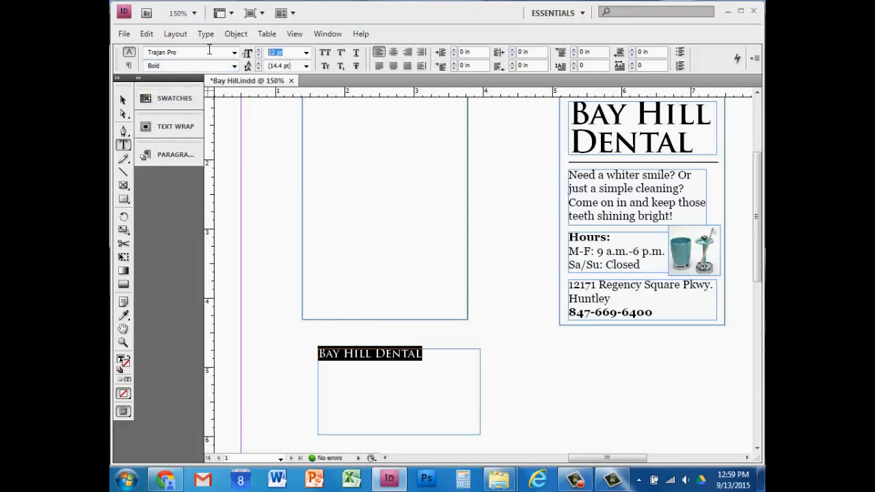
{"action": "type", "text": "32"}
{"action": "key", "text": "Return"}
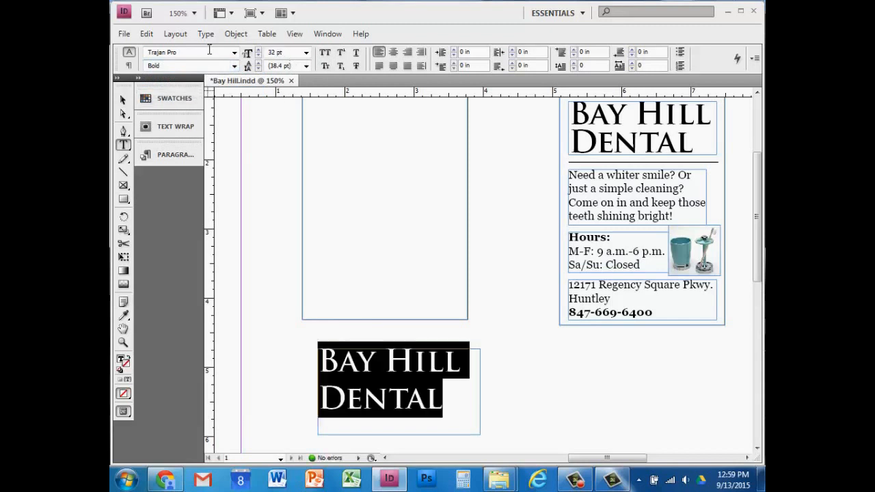
Step: Check the font size and leading of the finished ad's headline, switching between the Selection and Type tools
{"action": "left_click", "coordinate": [595, 136]}
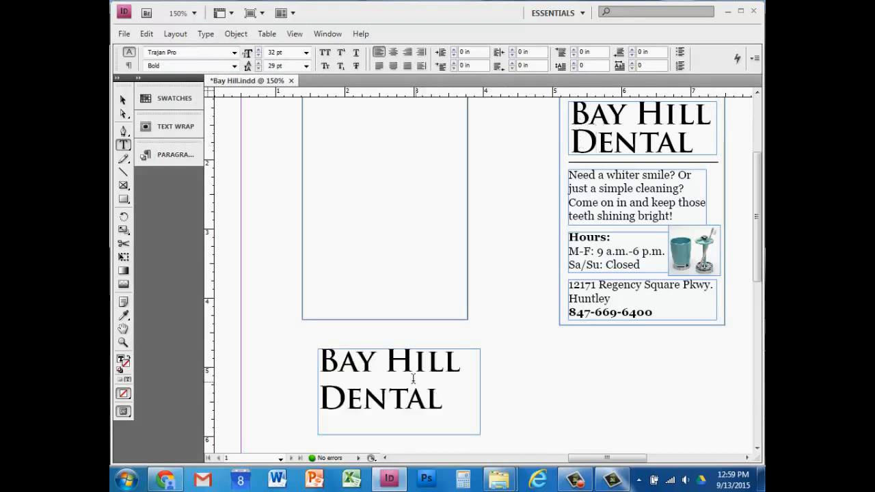
{"action": "left_click", "coordinate": [124, 101]}
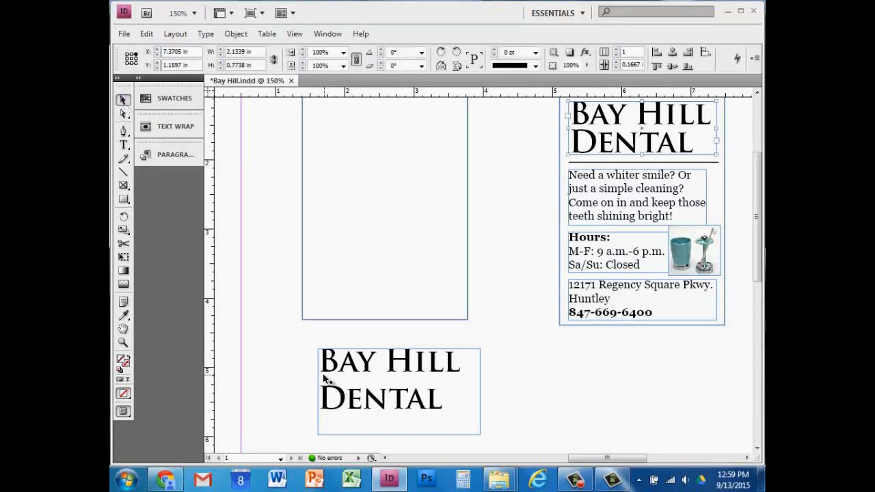
{"action": "left_click", "coordinate": [124, 145]}
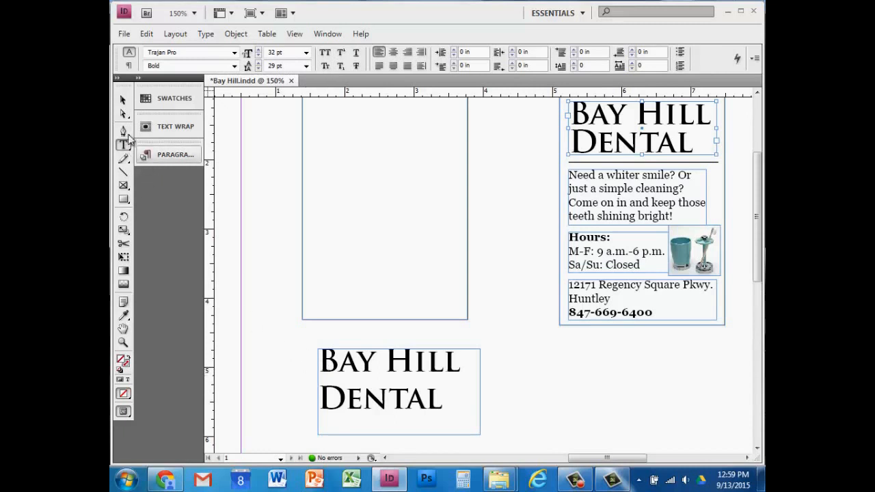
{"action": "left_click", "coordinate": [124, 100]}
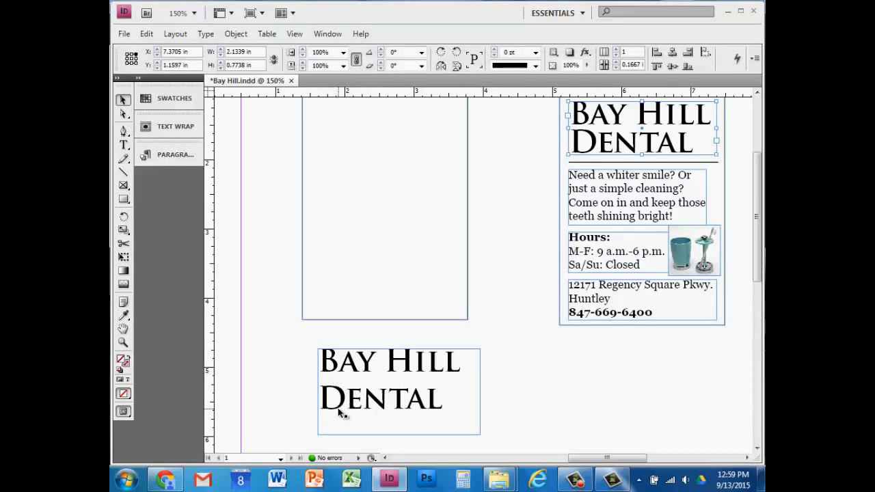
{"action": "left_click", "coordinate": [124, 145]}
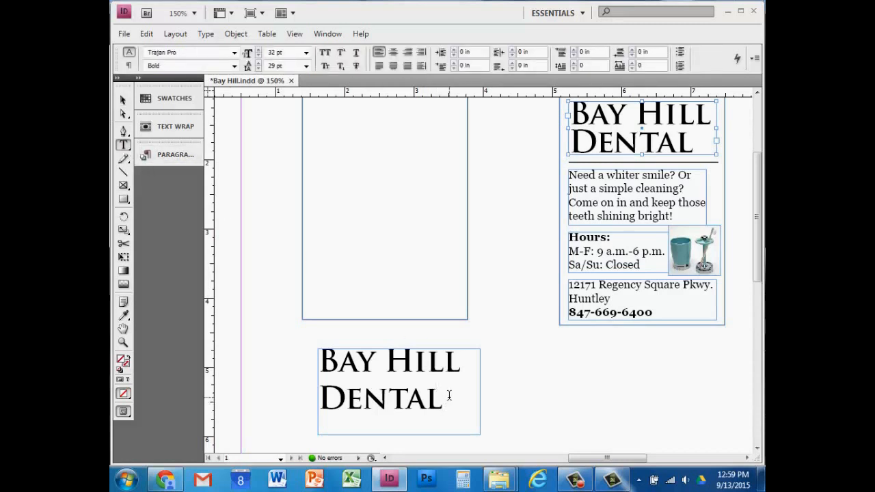
Step: Select the new "Bay Hill Dental" headline text and set its leading to 29 pt
{"action": "left_click_drag", "start_coordinate": [446, 403], "coordinate": [287, 356]}
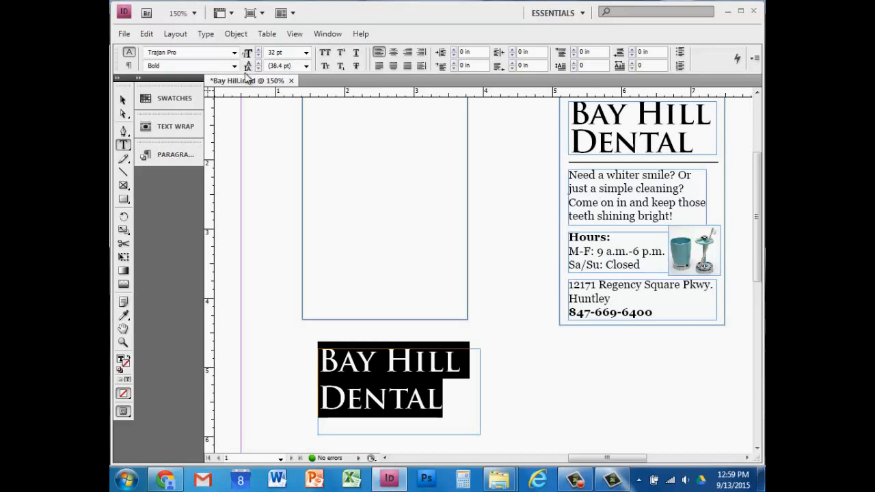
{"action": "left_click", "coordinate": [306, 66]}
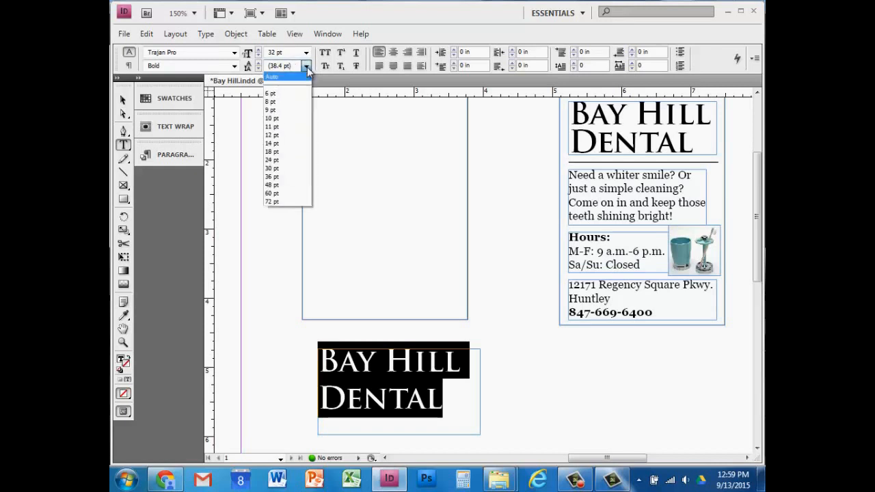
{"action": "left_click", "coordinate": [307, 67]}
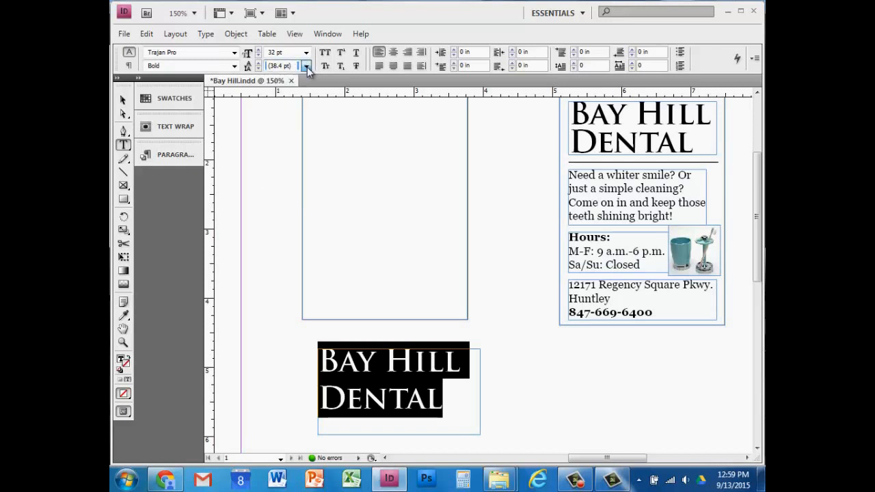
{"action": "left_click", "coordinate": [259, 69]}
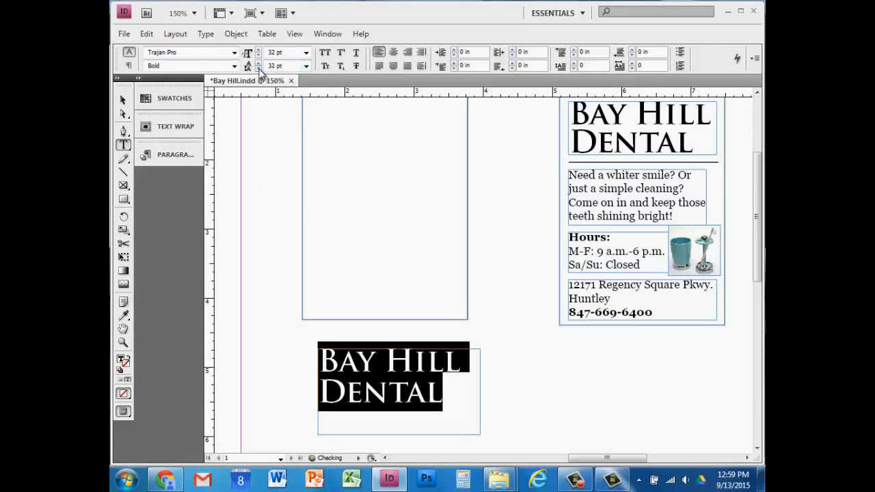
{"action": "left_click", "coordinate": [259, 69]}
{"action": "left_click", "coordinate": [259, 69]}
{"action": "left_click", "coordinate": [259, 69]}
{"action": "left_click", "coordinate": [259, 69]}
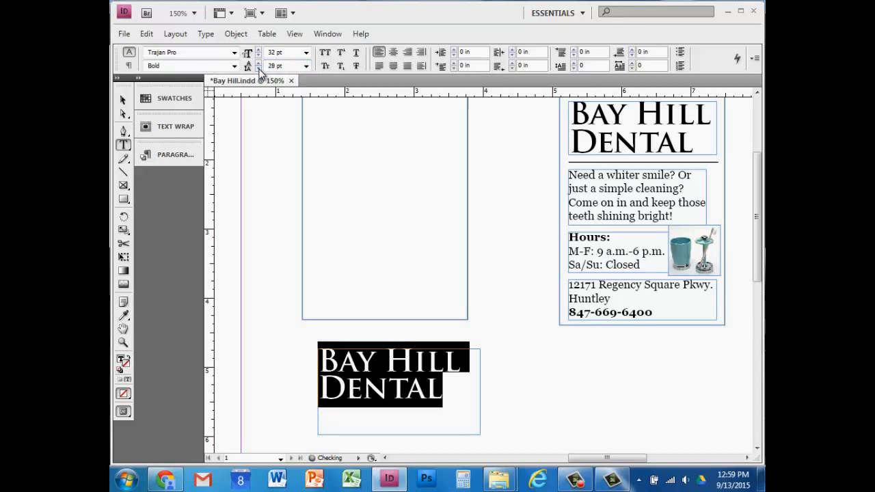
Step: Shorten the headline's text frame to about 0.77 in high and move it into the upper part of the empty rectangle
{"action": "left_click", "coordinate": [124, 101]}
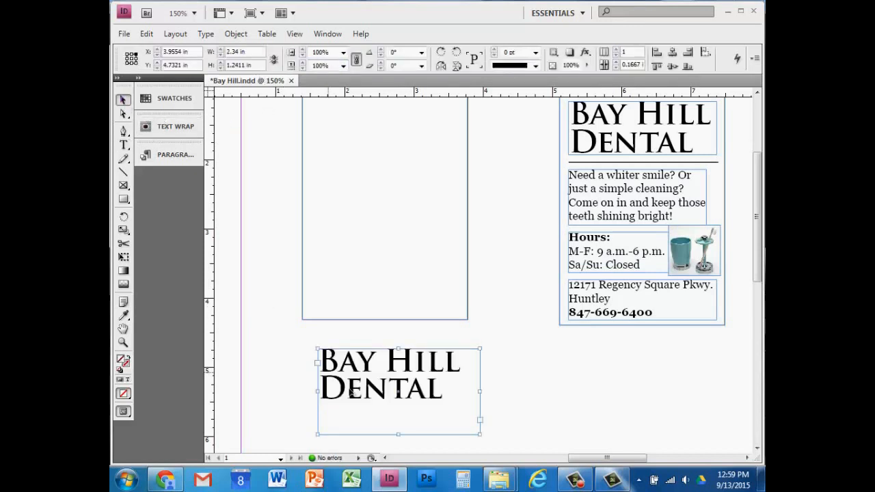
{"action": "left_click_drag", "start_coordinate": [400, 434], "coordinate": [422, 134]}
{"action": "left_click_drag", "start_coordinate": [759, 212], "coordinate": [759, 179]}
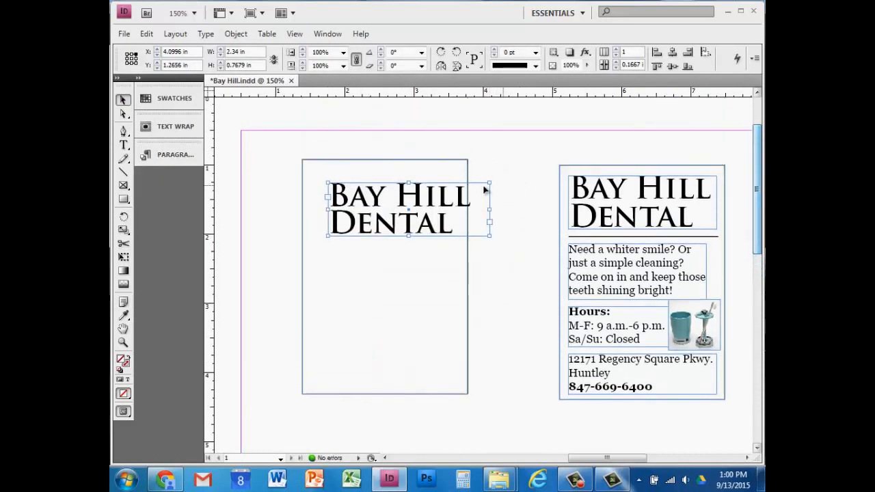
Step: Position the headline just inside the rectangle's top-left corner and narrow its text frame to fit within the rectangle's right edge
{"action": "left_click_drag", "start_coordinate": [413, 208], "coordinate": [396, 196]}
{"action": "left_click_drag", "start_coordinate": [473, 197], "coordinate": [458, 197]}
{"action": "left_click", "coordinate": [526, 261]}
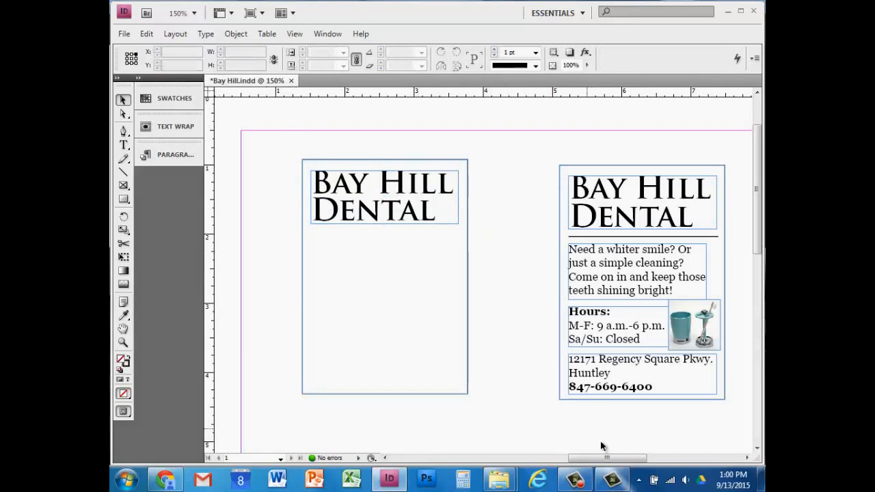
{"action": "left_click", "coordinate": [582, 479]}
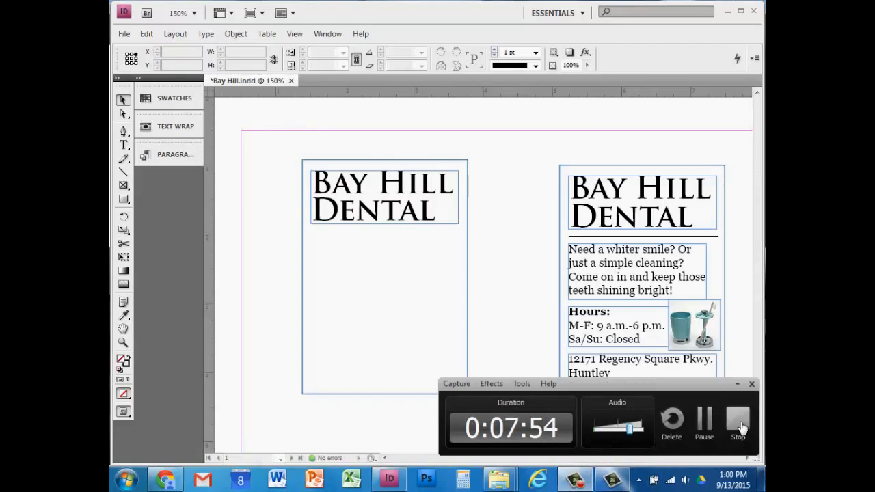